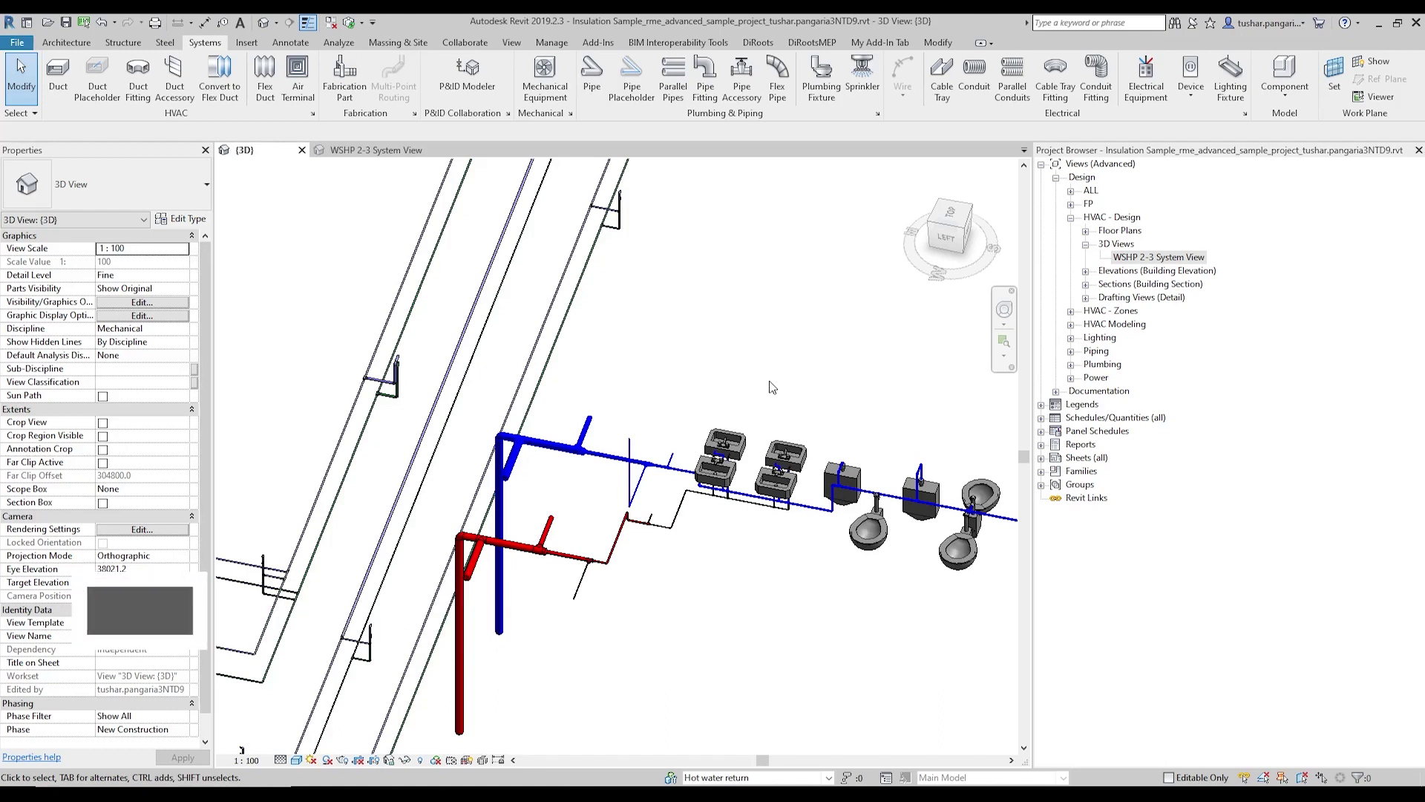
Launch DiRoots Auto Insulations by shortcut to show the six pipe insulation rules
key("w")
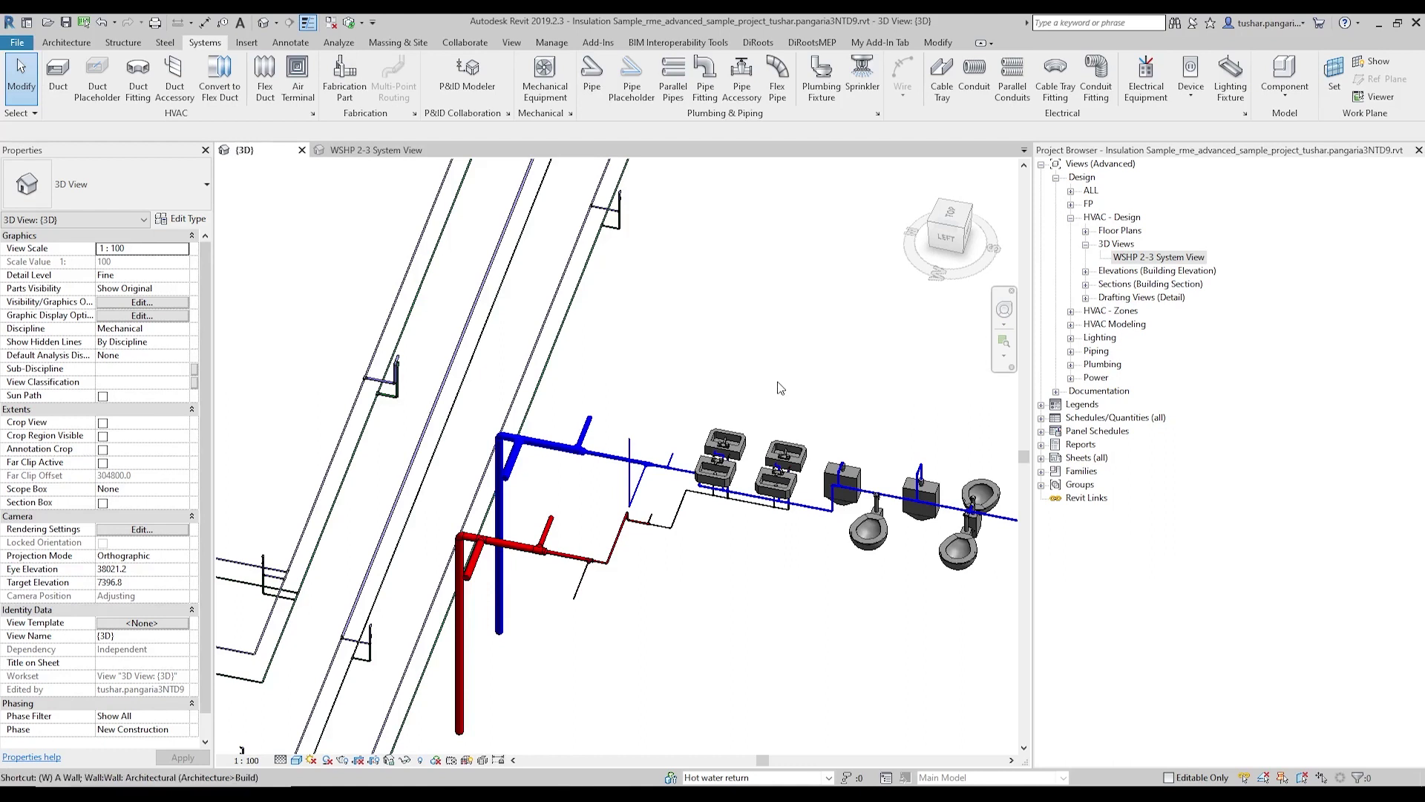
key("i")
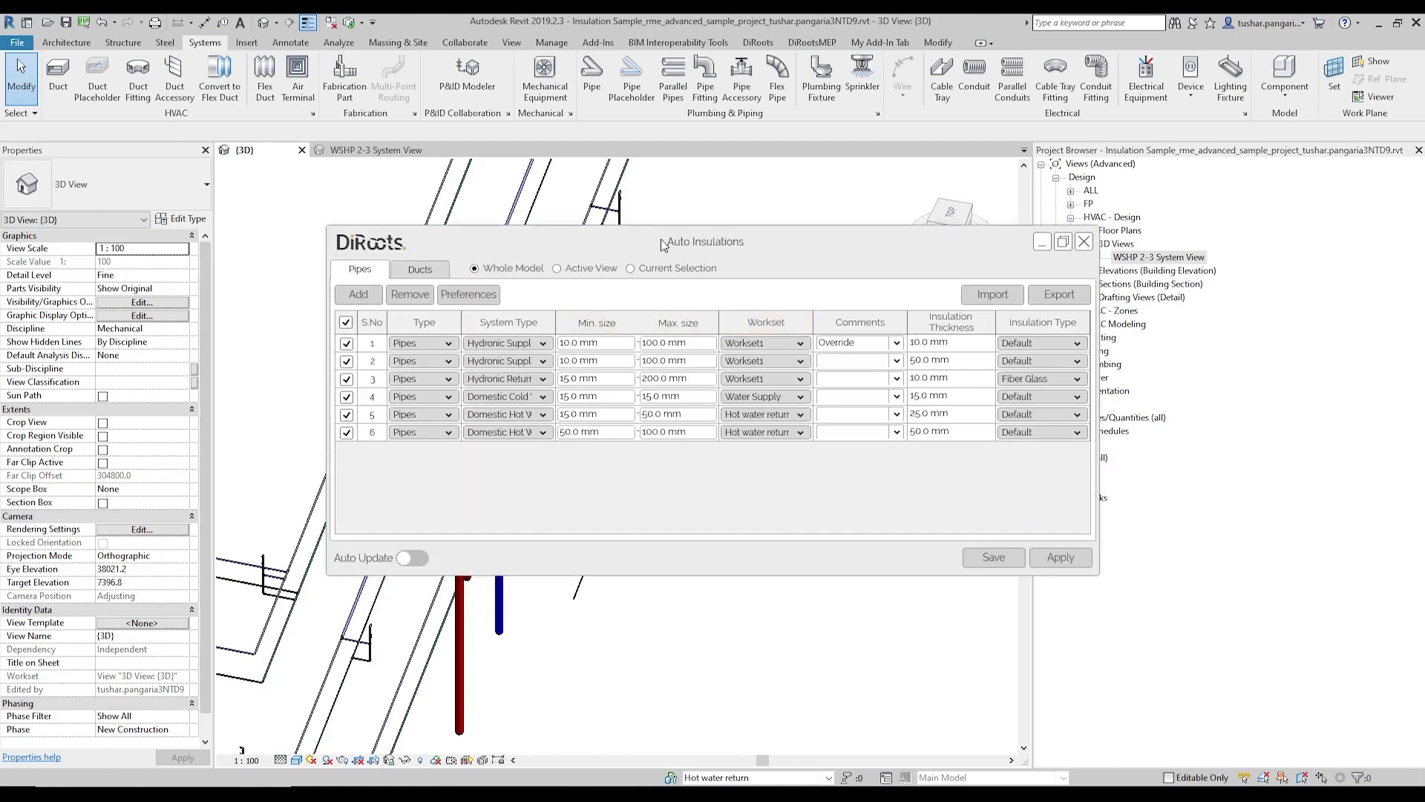
left_click_drag(661, 244, 695, 219)
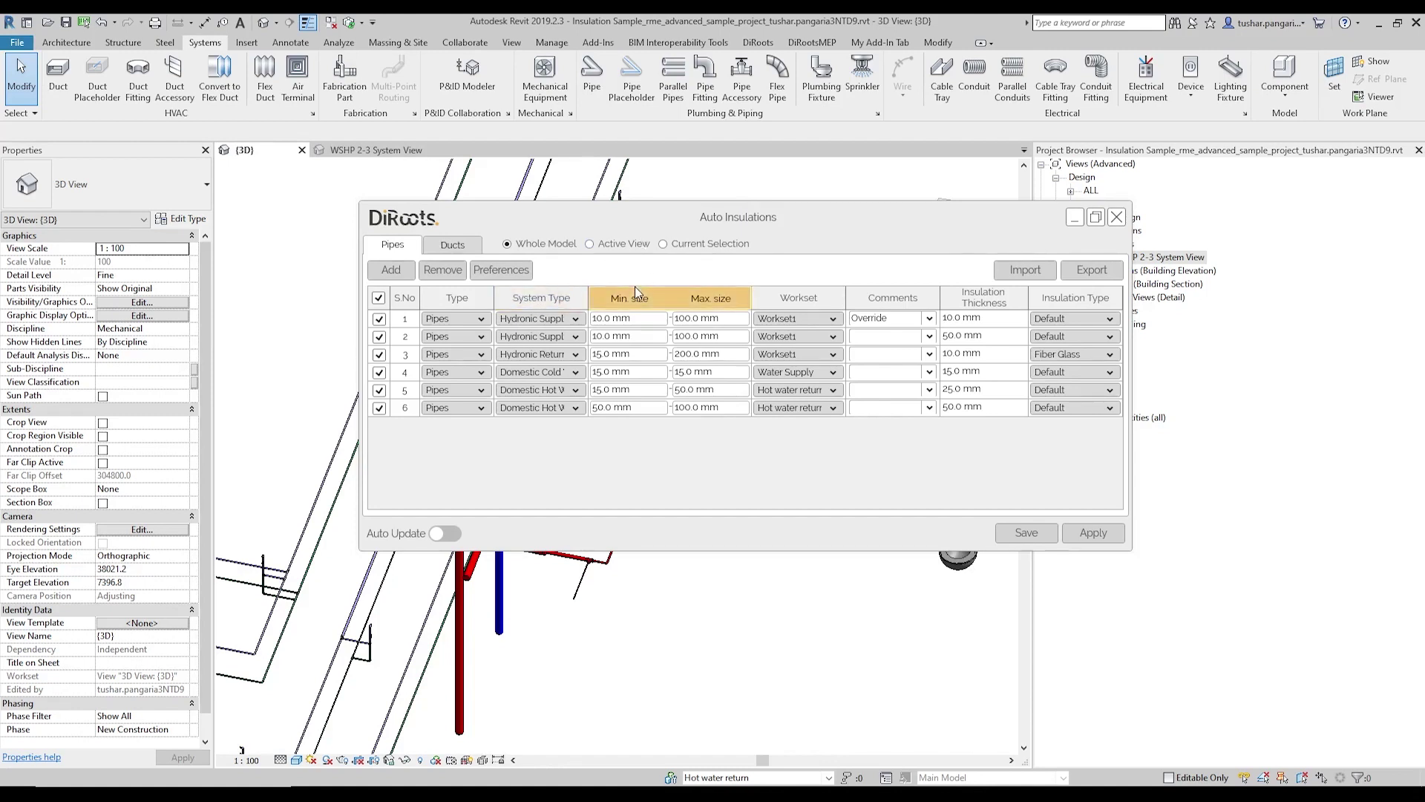
mouse_move(651, 301)
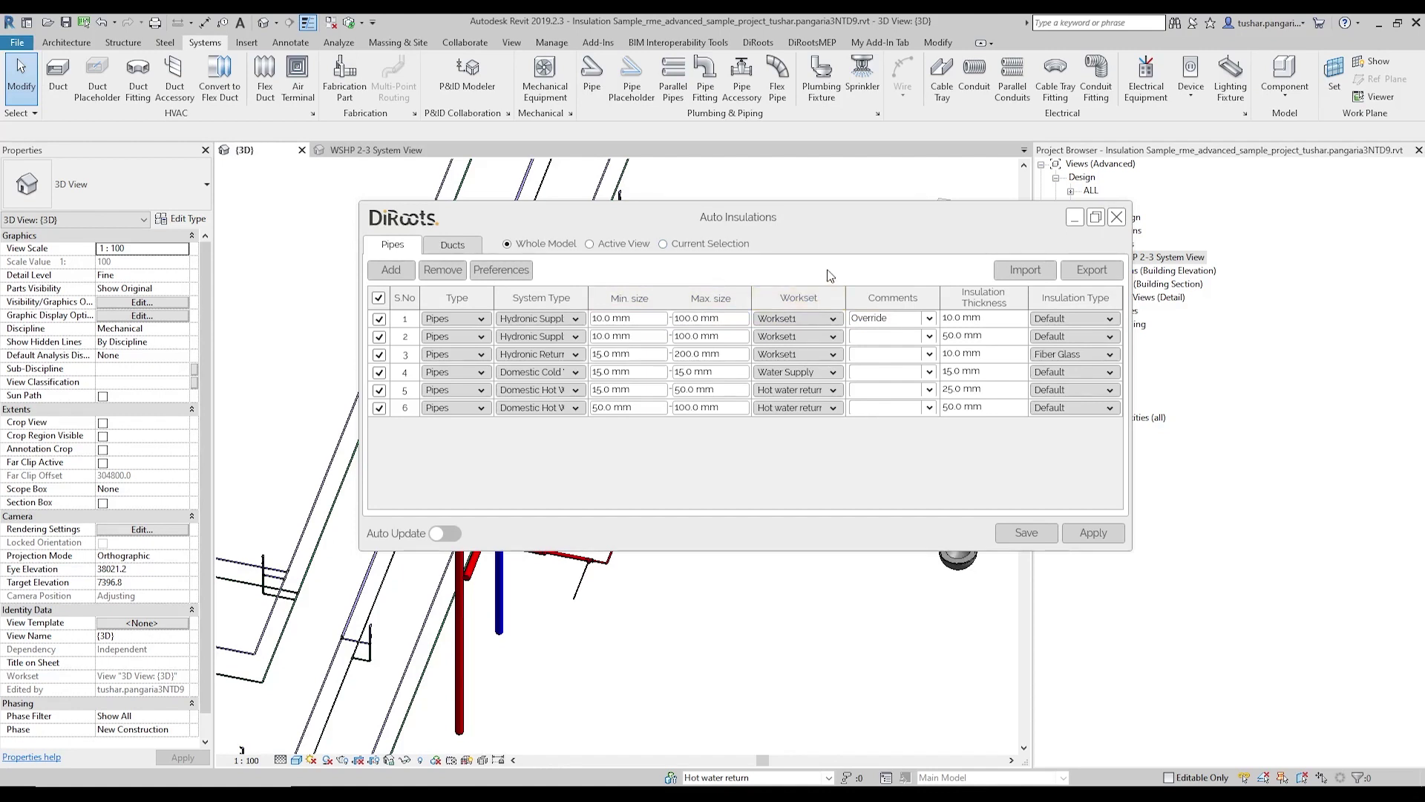
left_click_drag(807, 225, 708, 214)
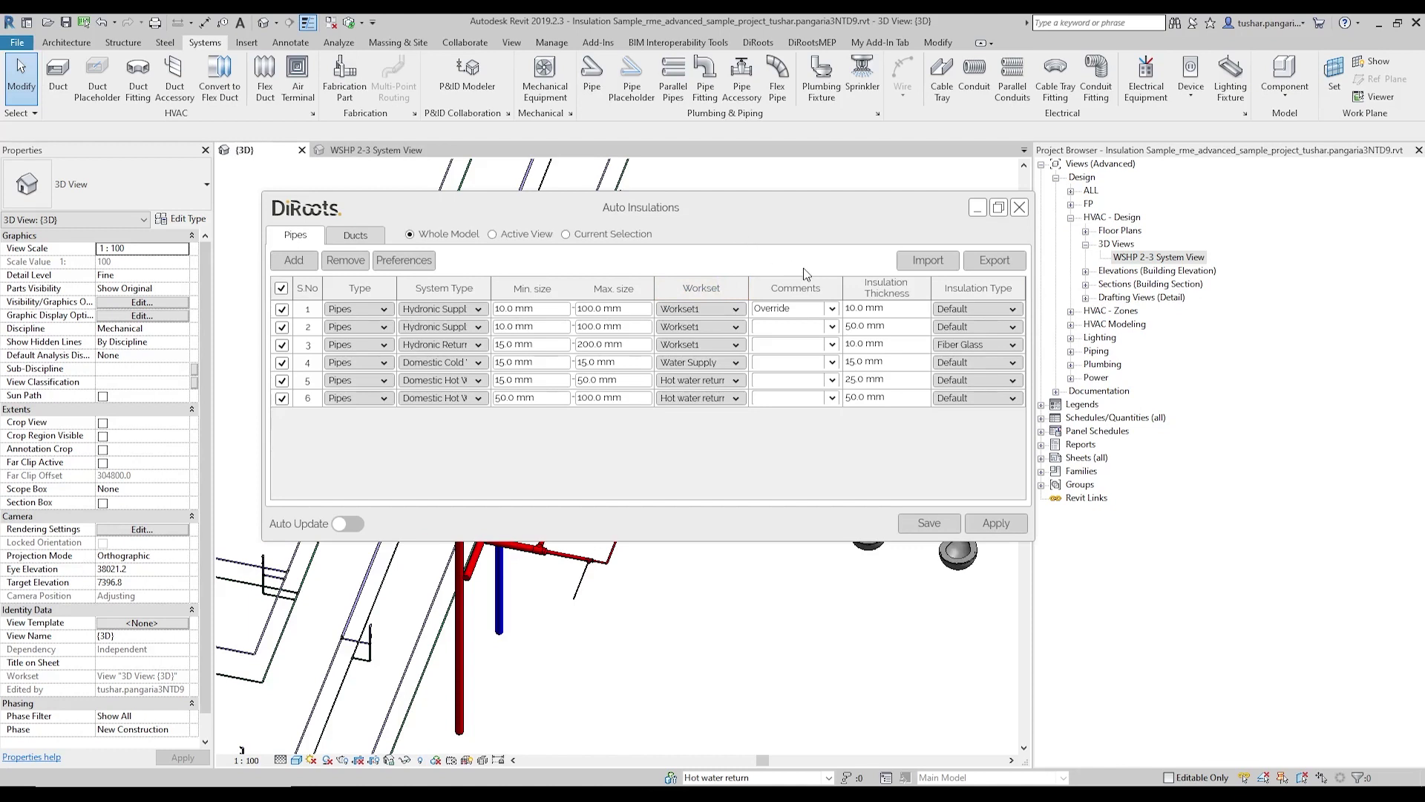
left_click(403, 259)
left_click(731, 402)
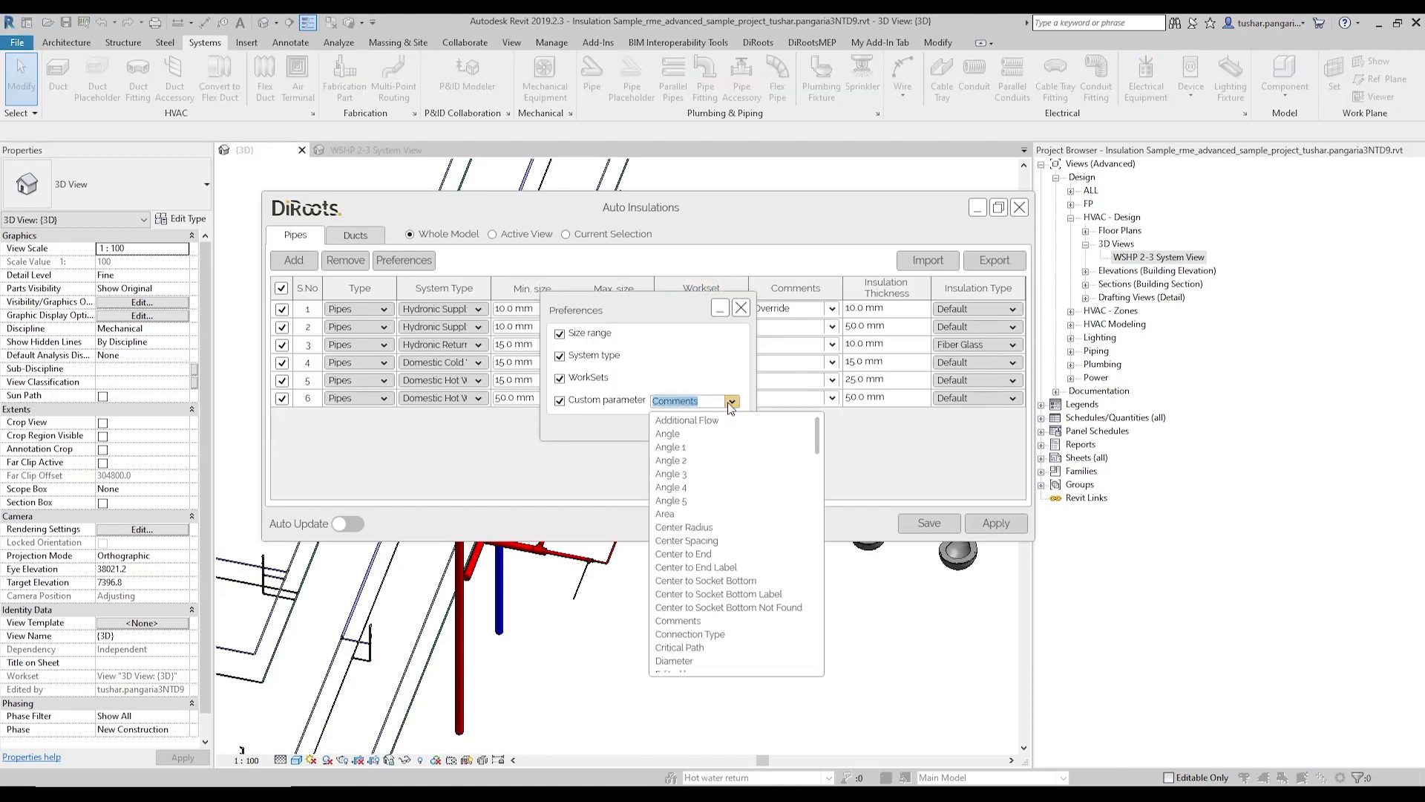
scroll(730, 407, "down", 12)
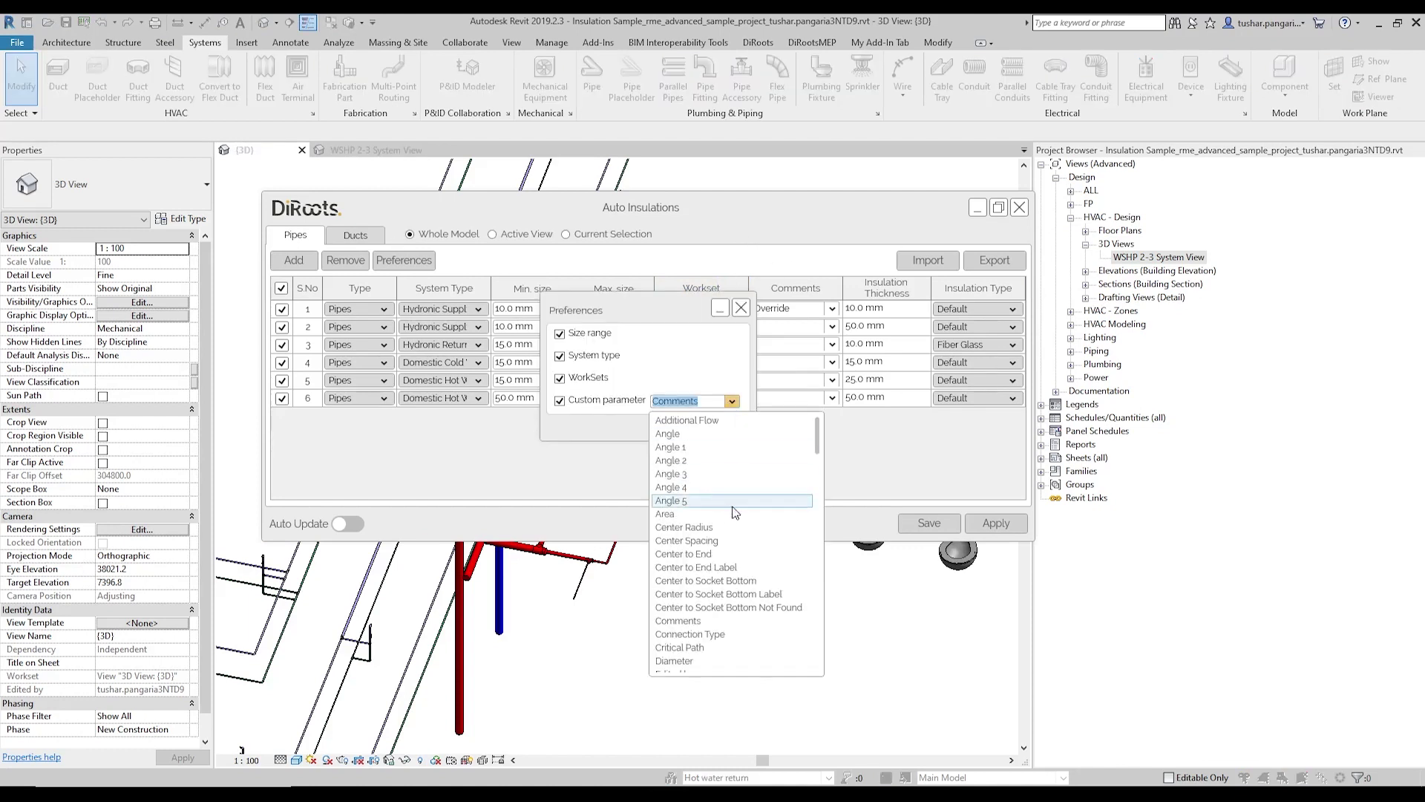
left_click(731, 402)
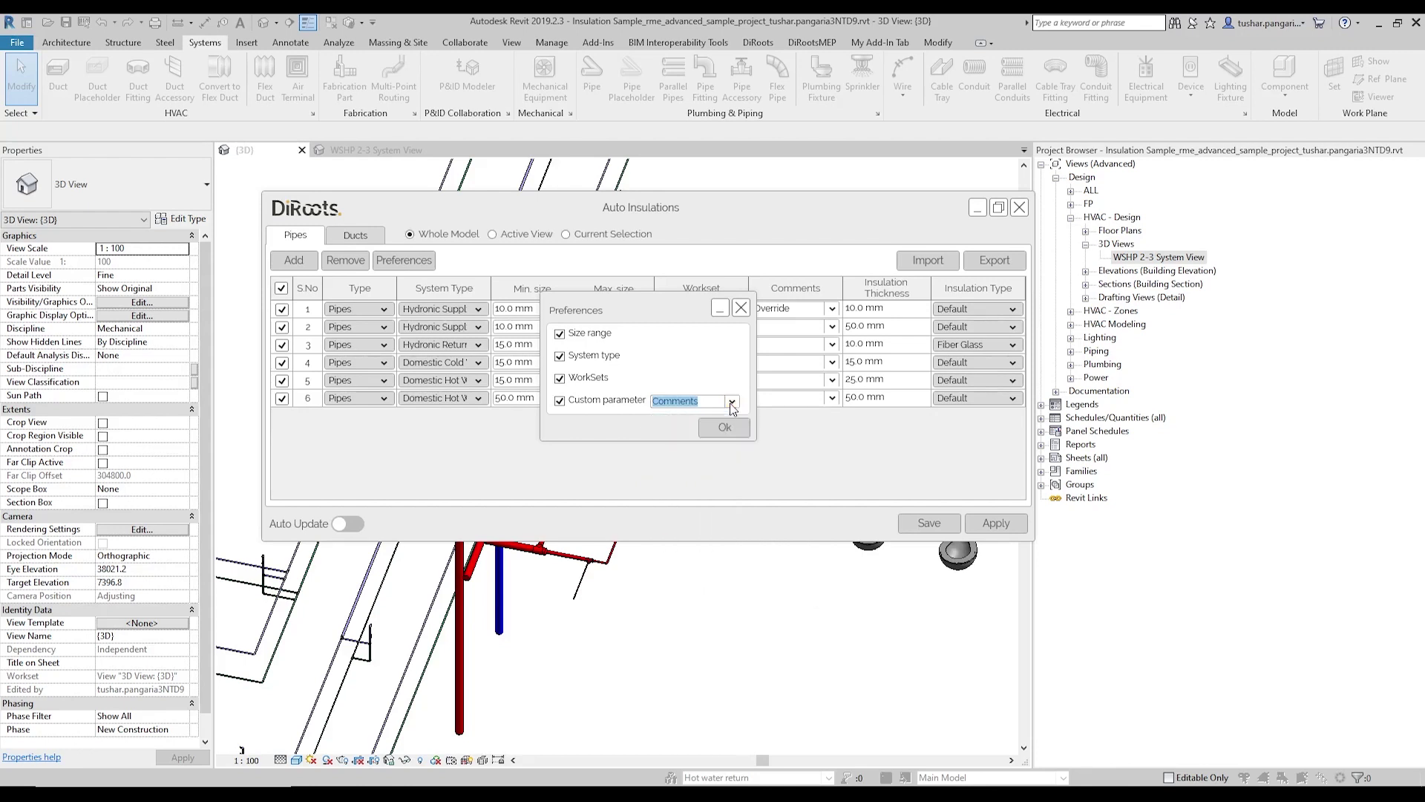
left_click(740, 309)
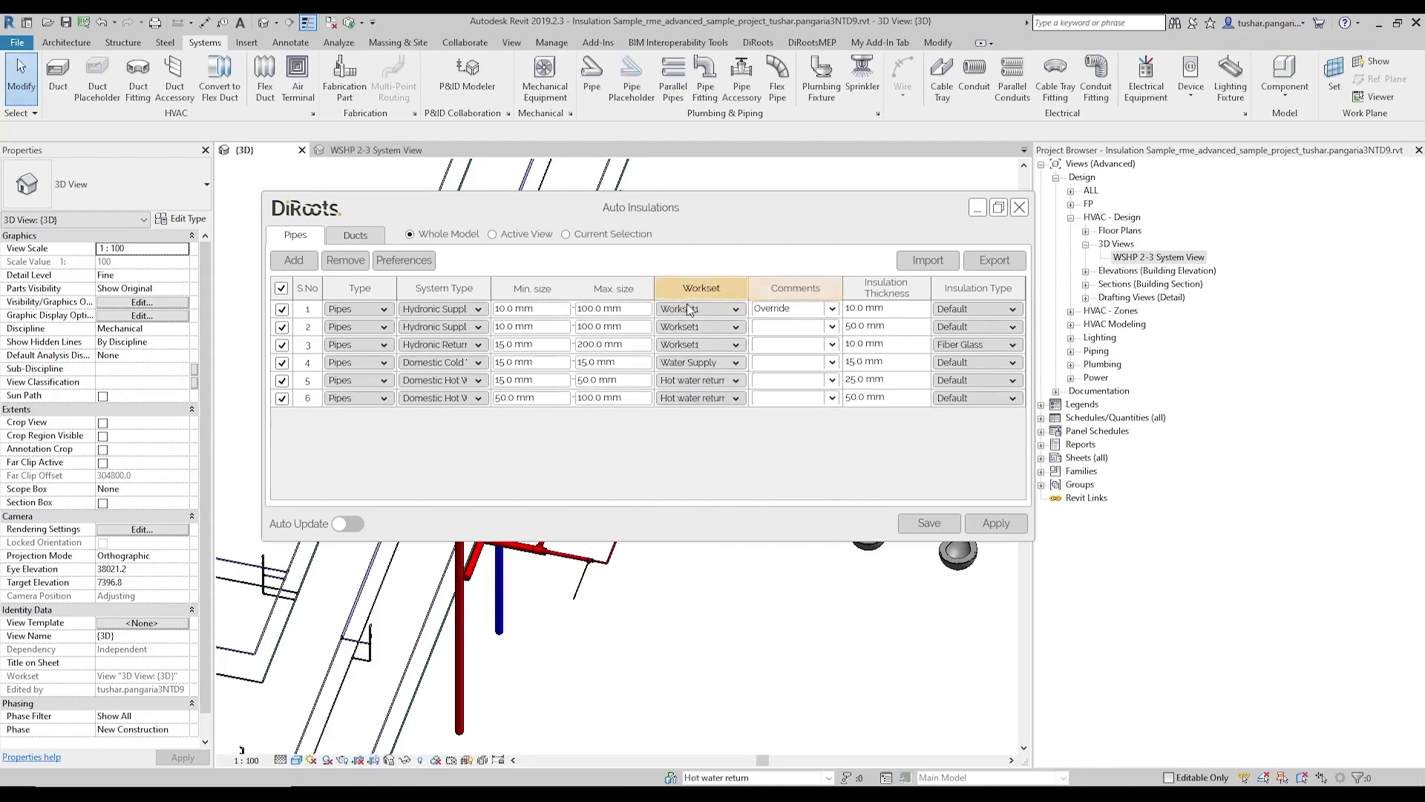
left_click(831, 309)
left_click(831, 310)
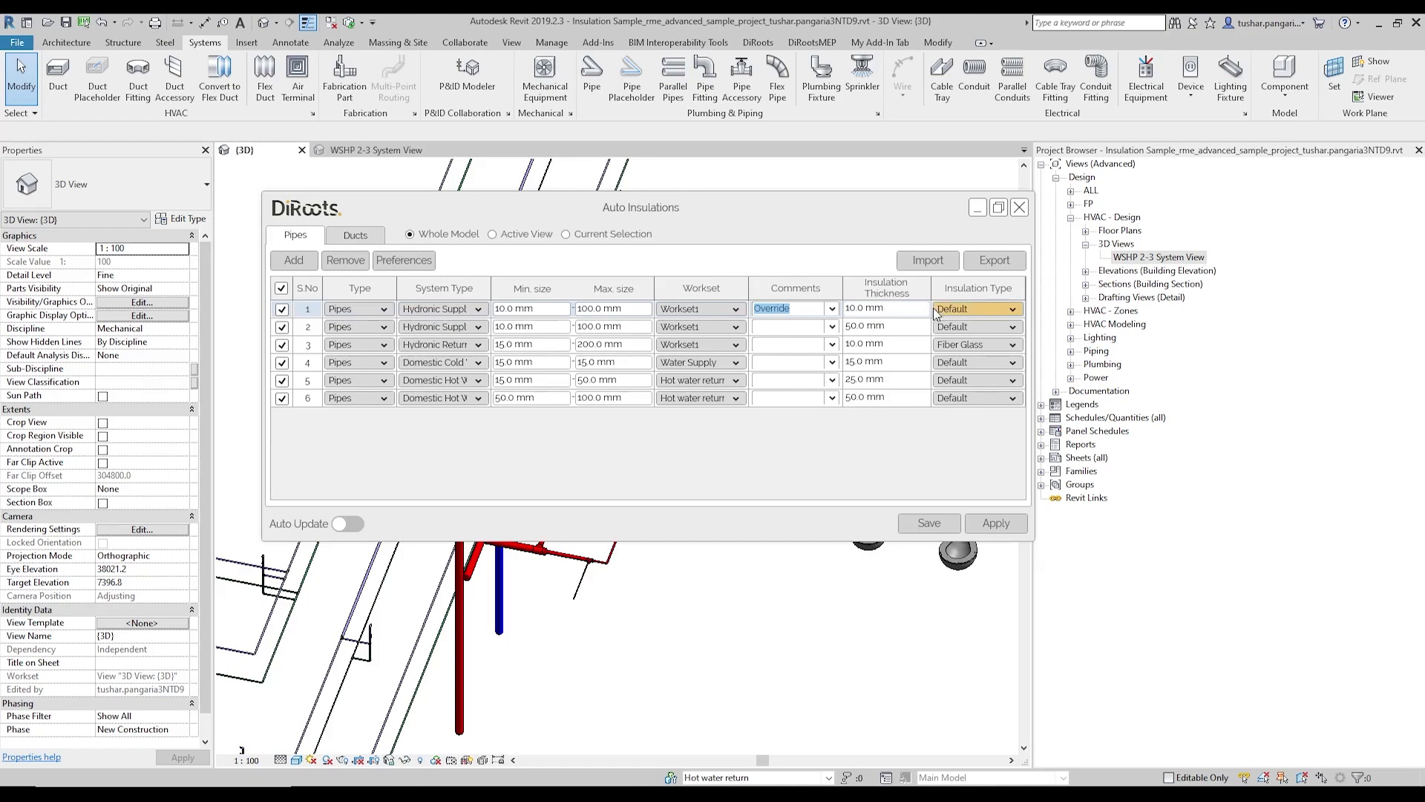
left_click(982, 310)
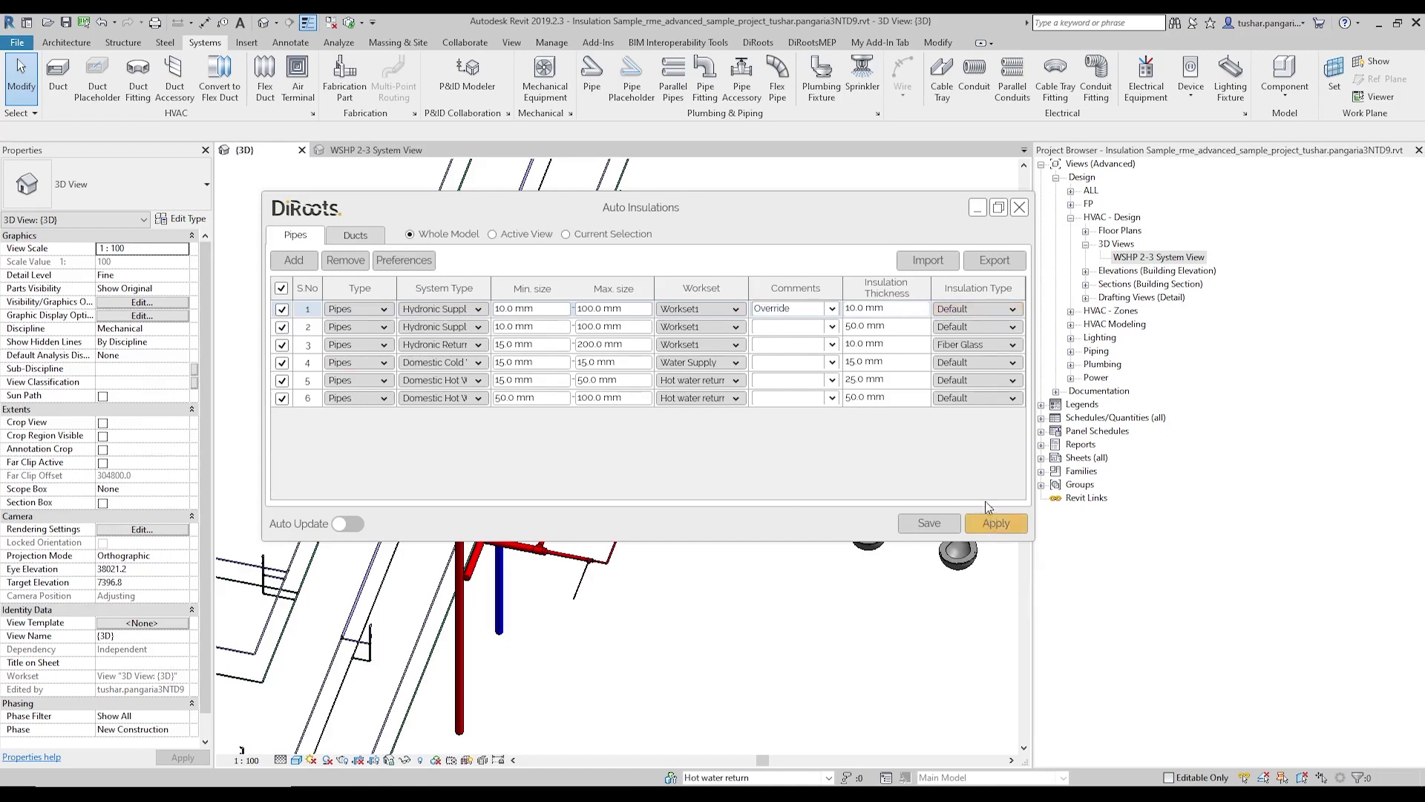
Apply the six pipe rules to the Whole Model, insulating the pipes and 472 fittings
left_click_drag(595, 207, 961, 199)
scroll(402, 438, "down", 3)
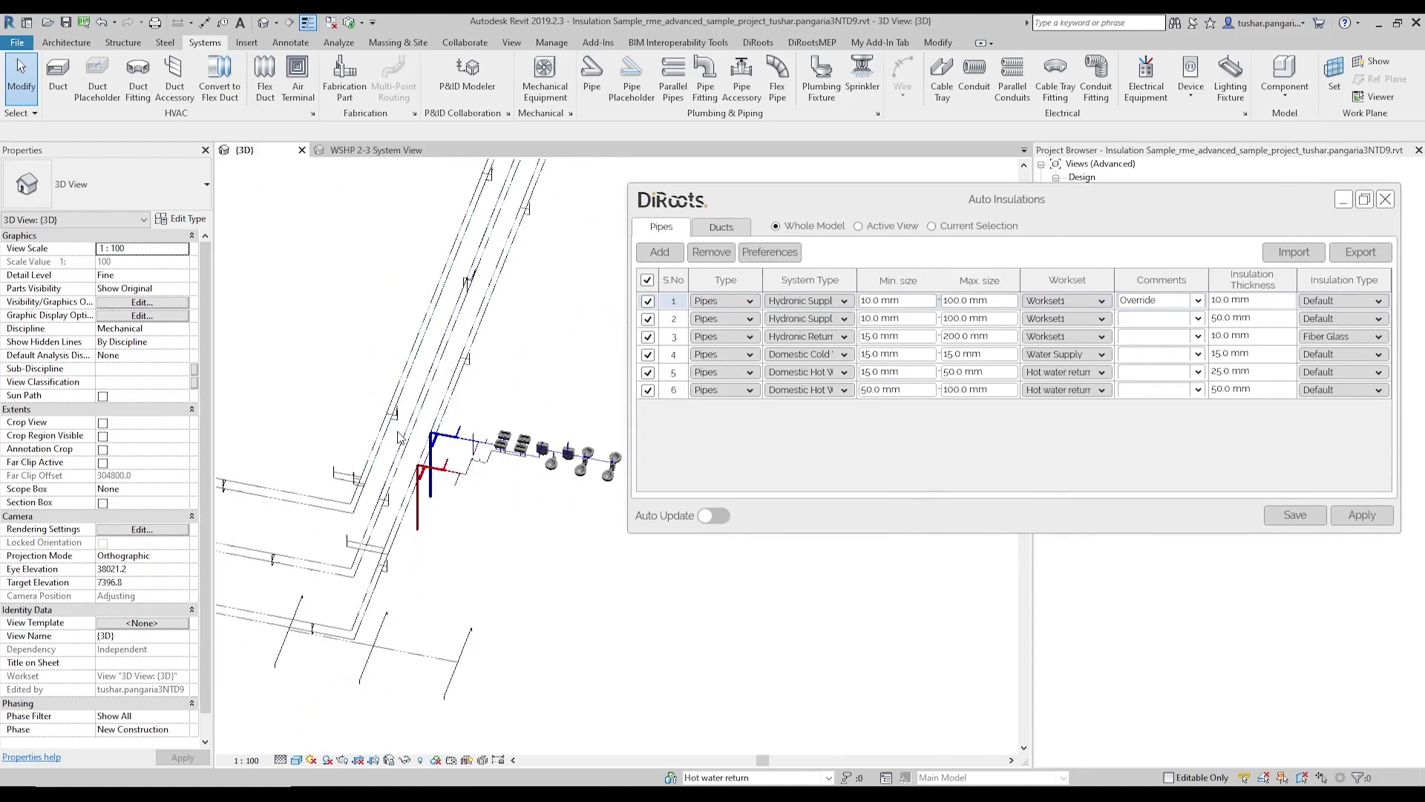
scroll(460, 412, "up", 3)
scroll(476, 400, "down", 4)
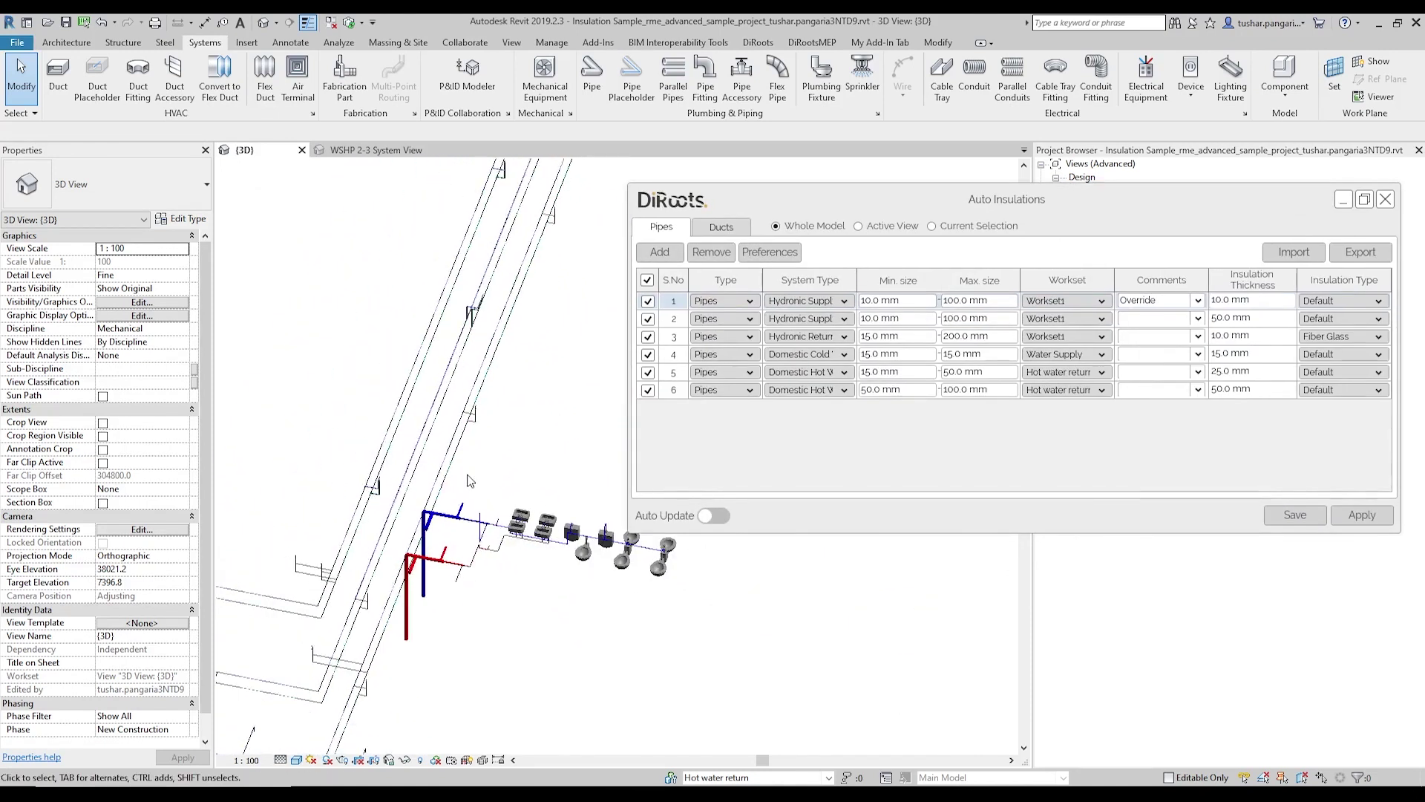
left_click(1364, 517)
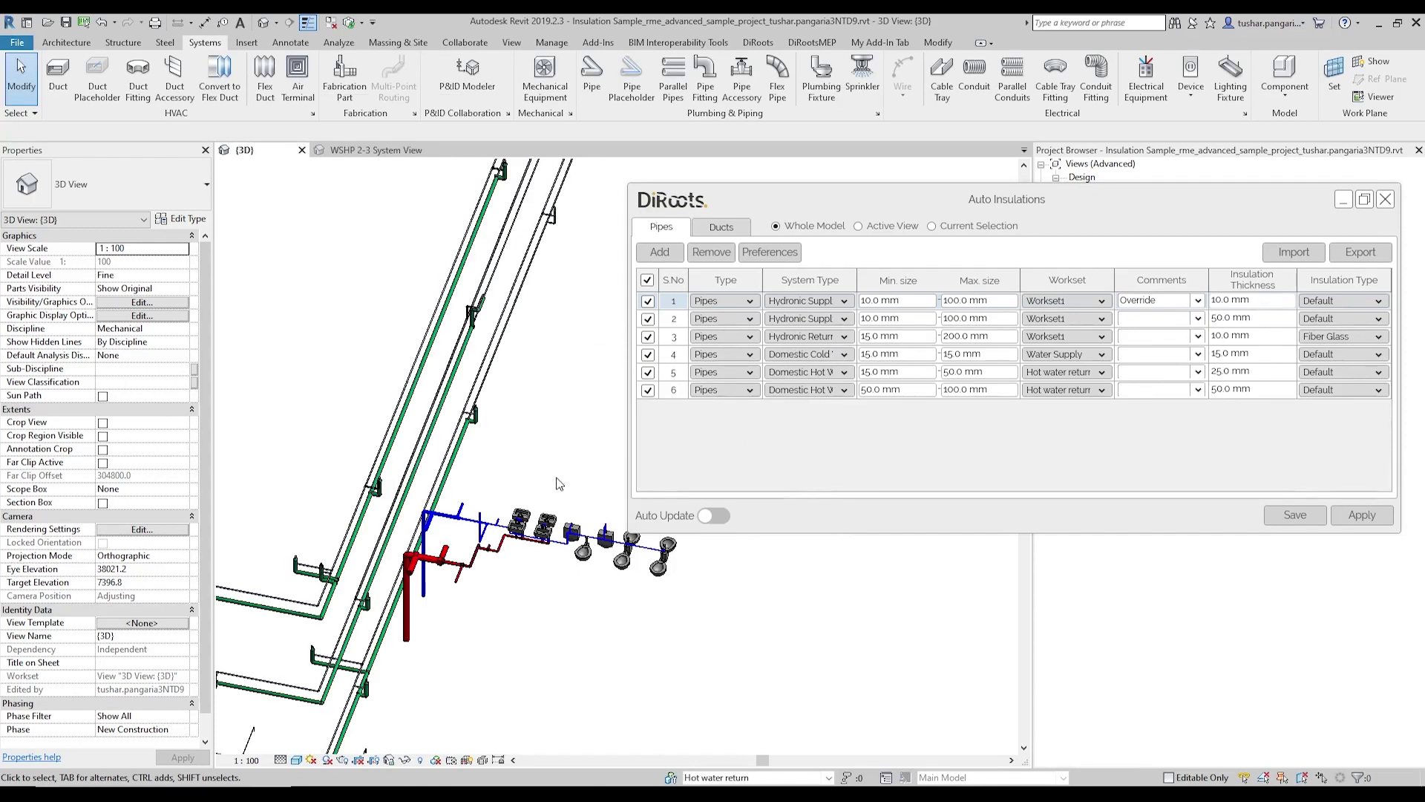
middle_click_drag(530, 479, 503, 335)
scroll(508, 356, "up", 5)
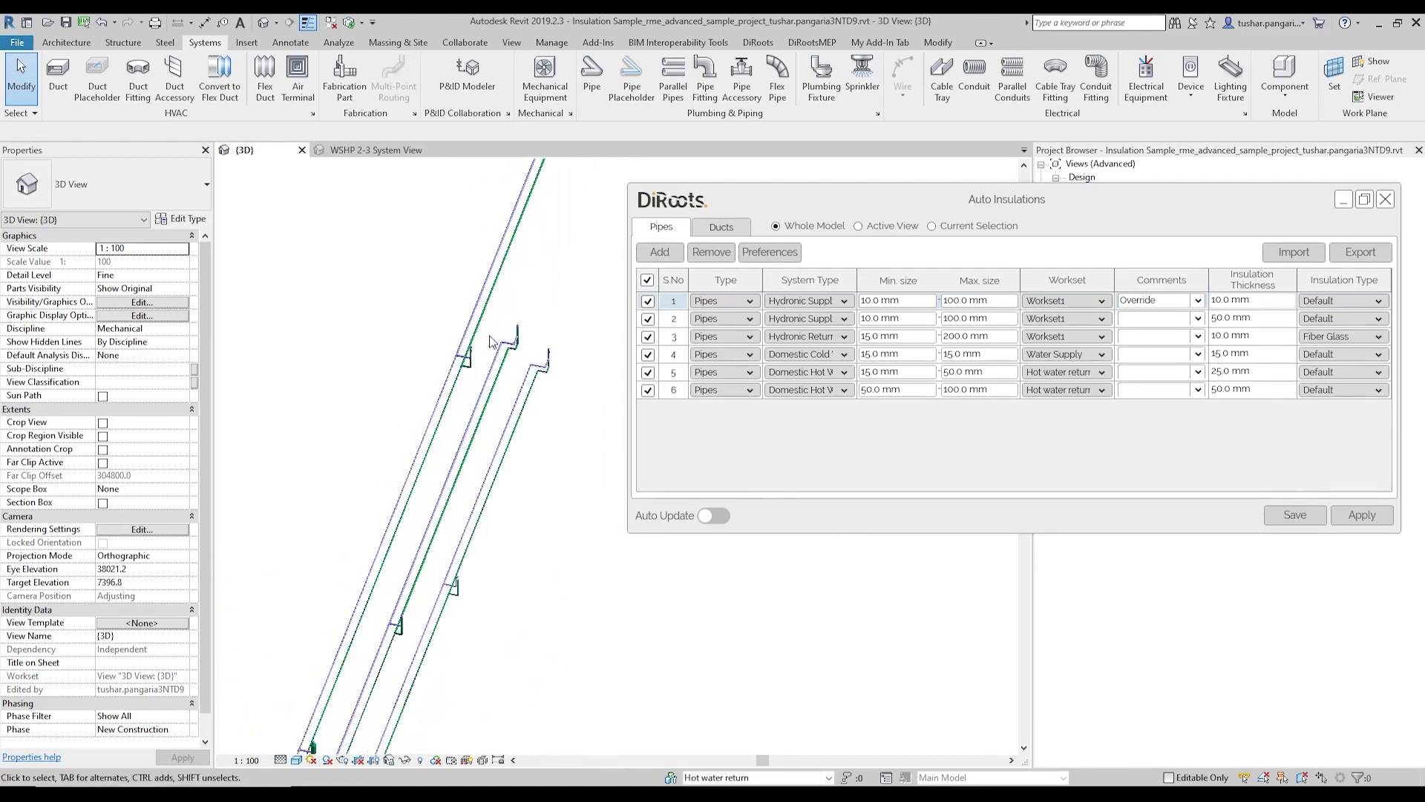
left_click(523, 399)
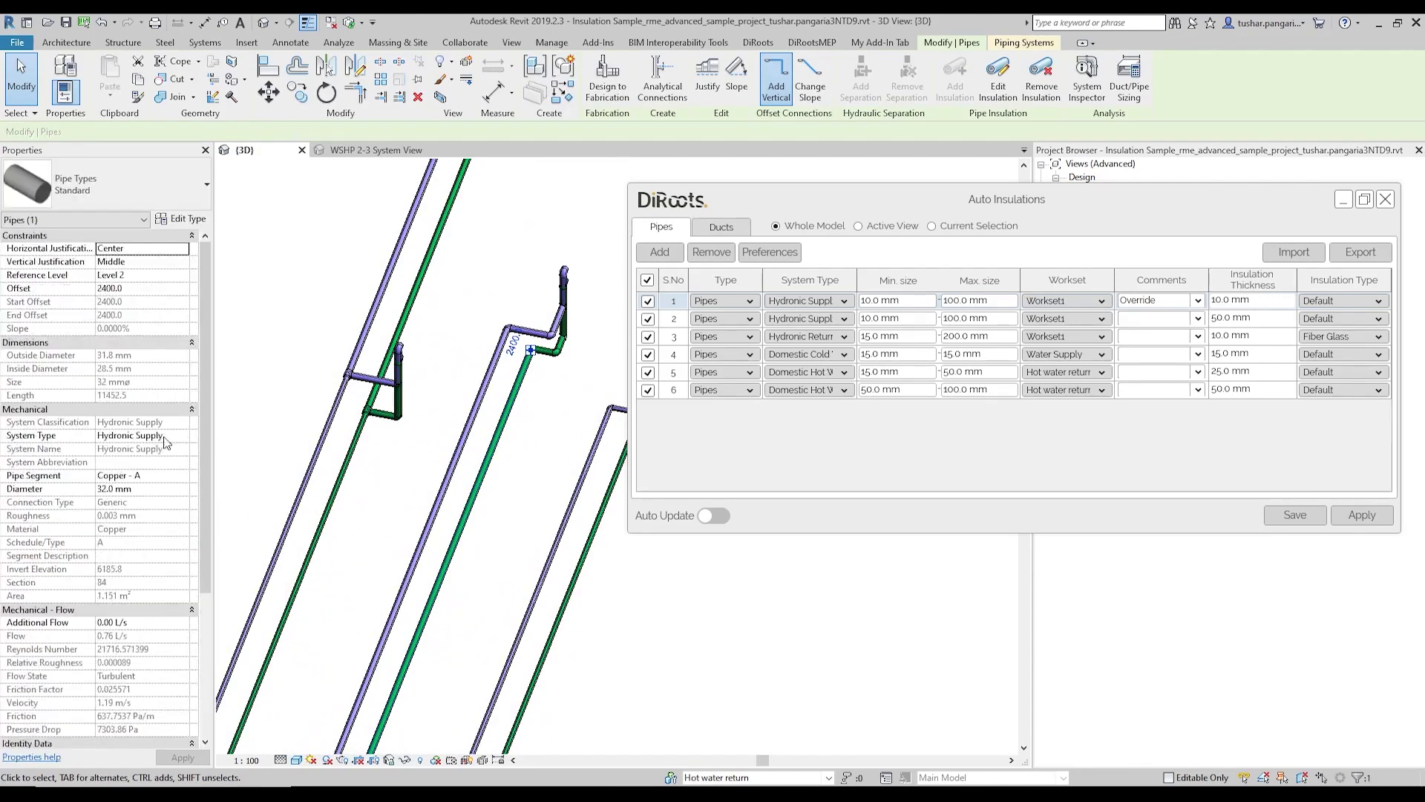
scroll(119, 593, "down", 5)
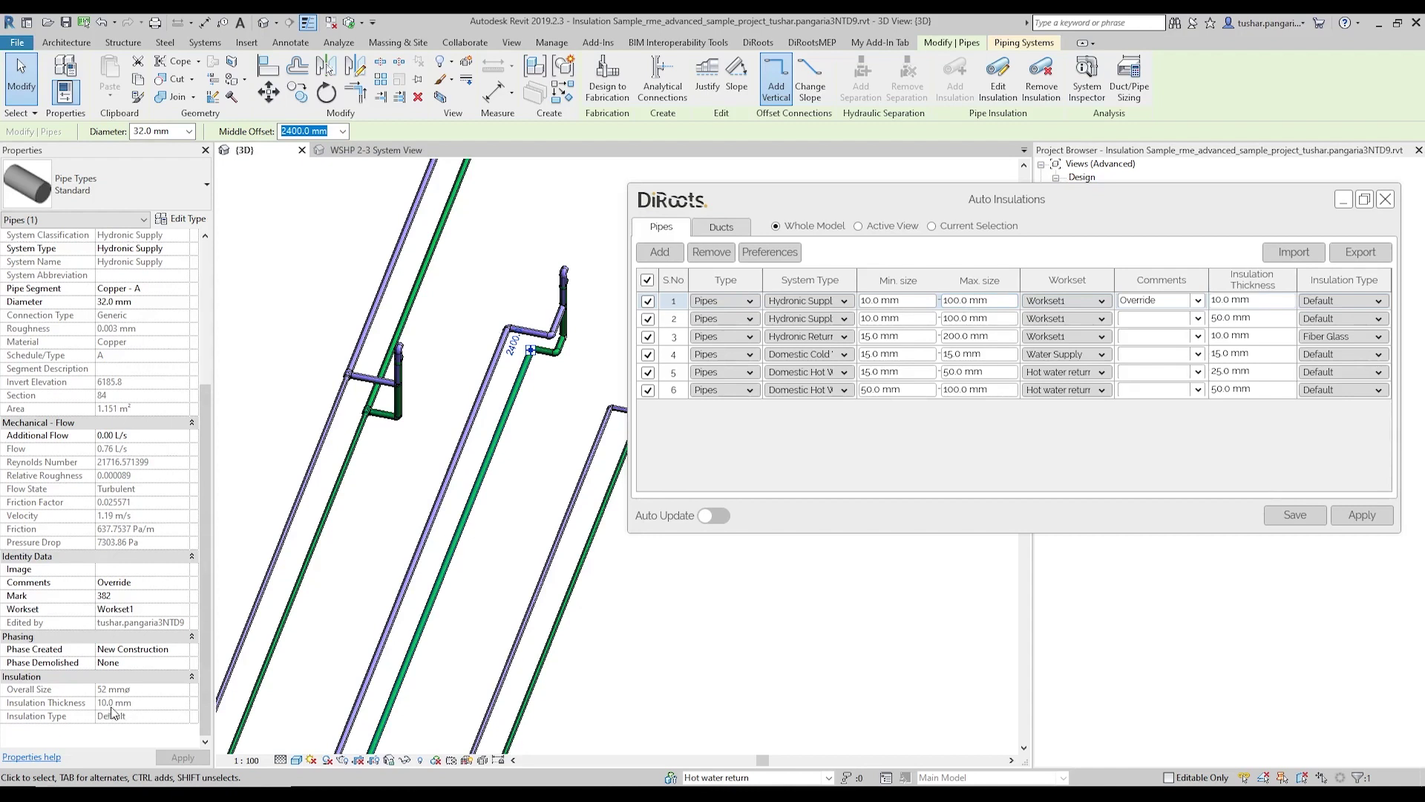
middle_click_drag(553, 512, 363, 416, "shift")
key("Escape")
left_click(364, 375)
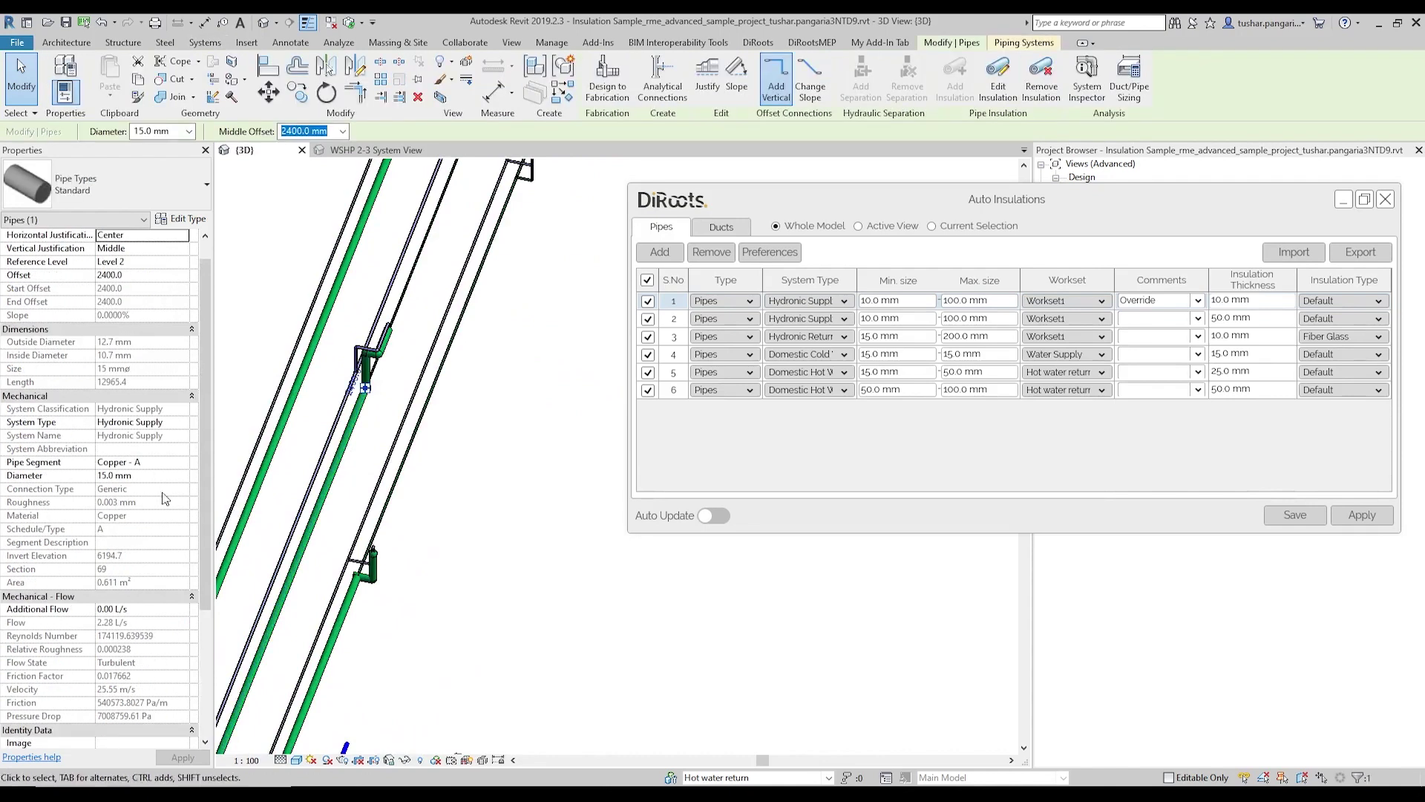
scroll(162, 511, "down", 2)
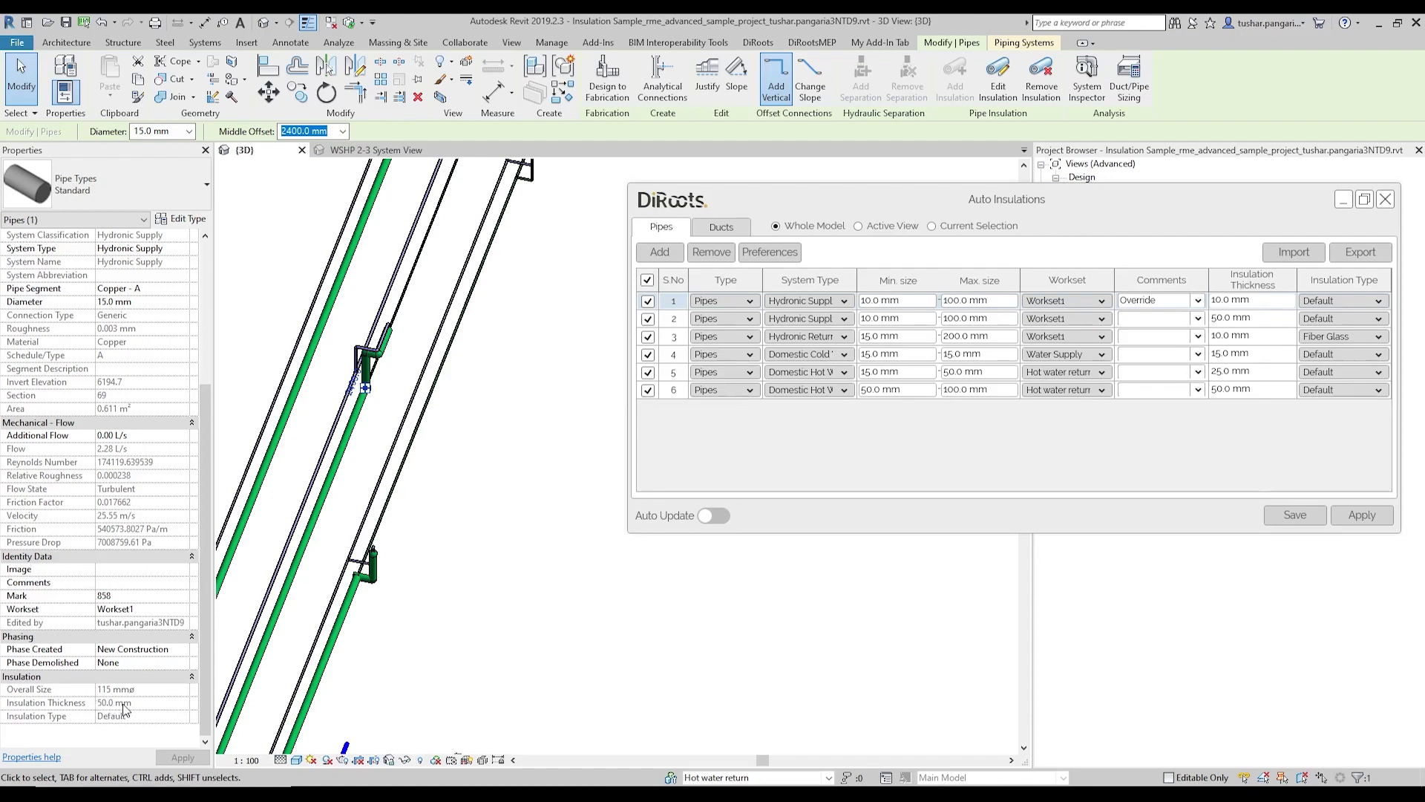
left_click(483, 478)
middle_click_drag(484, 477, 431, 532, "shift")
scroll(431, 532, "up", 5)
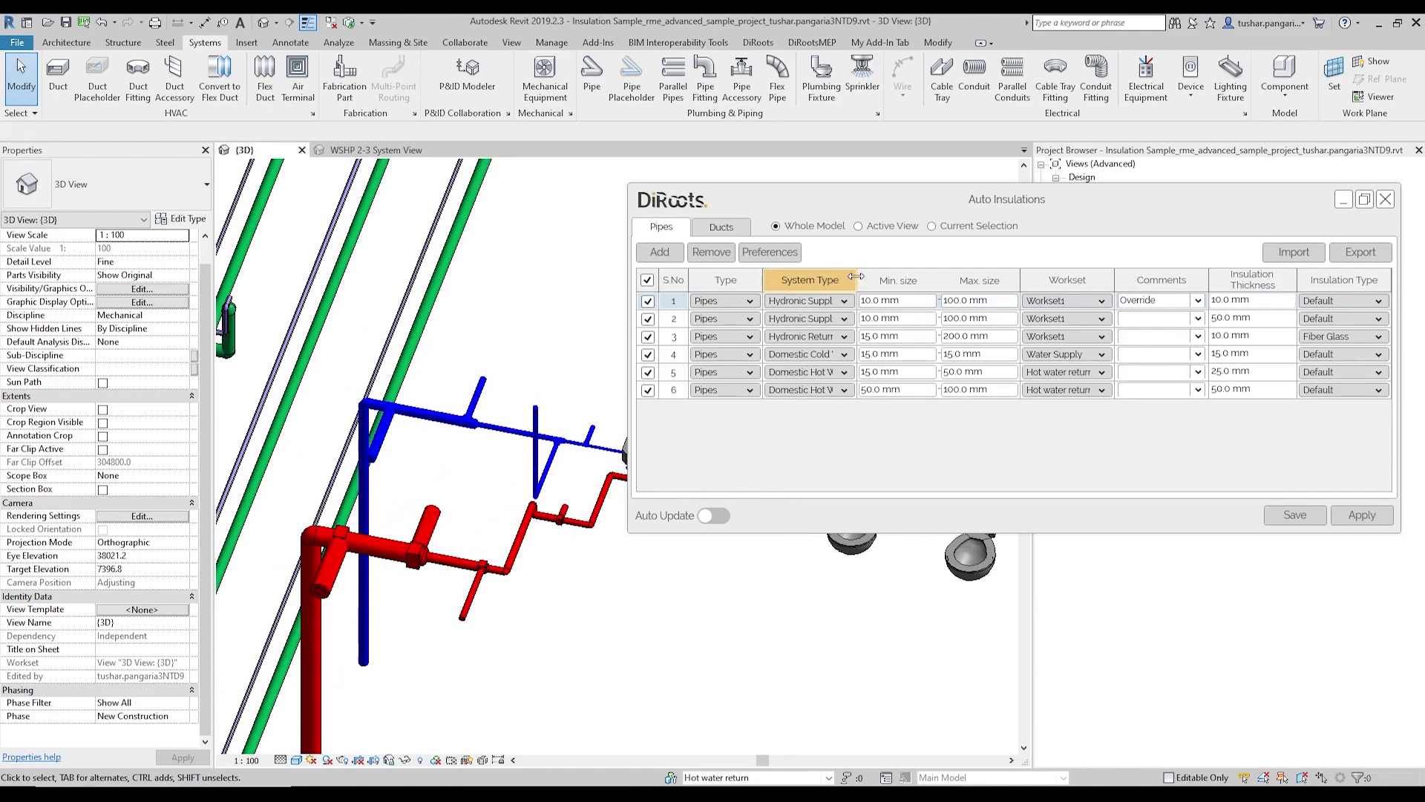
Widen the System Type column and select the short red pipe to check its insulation
left_click_drag(858, 280, 905, 280)
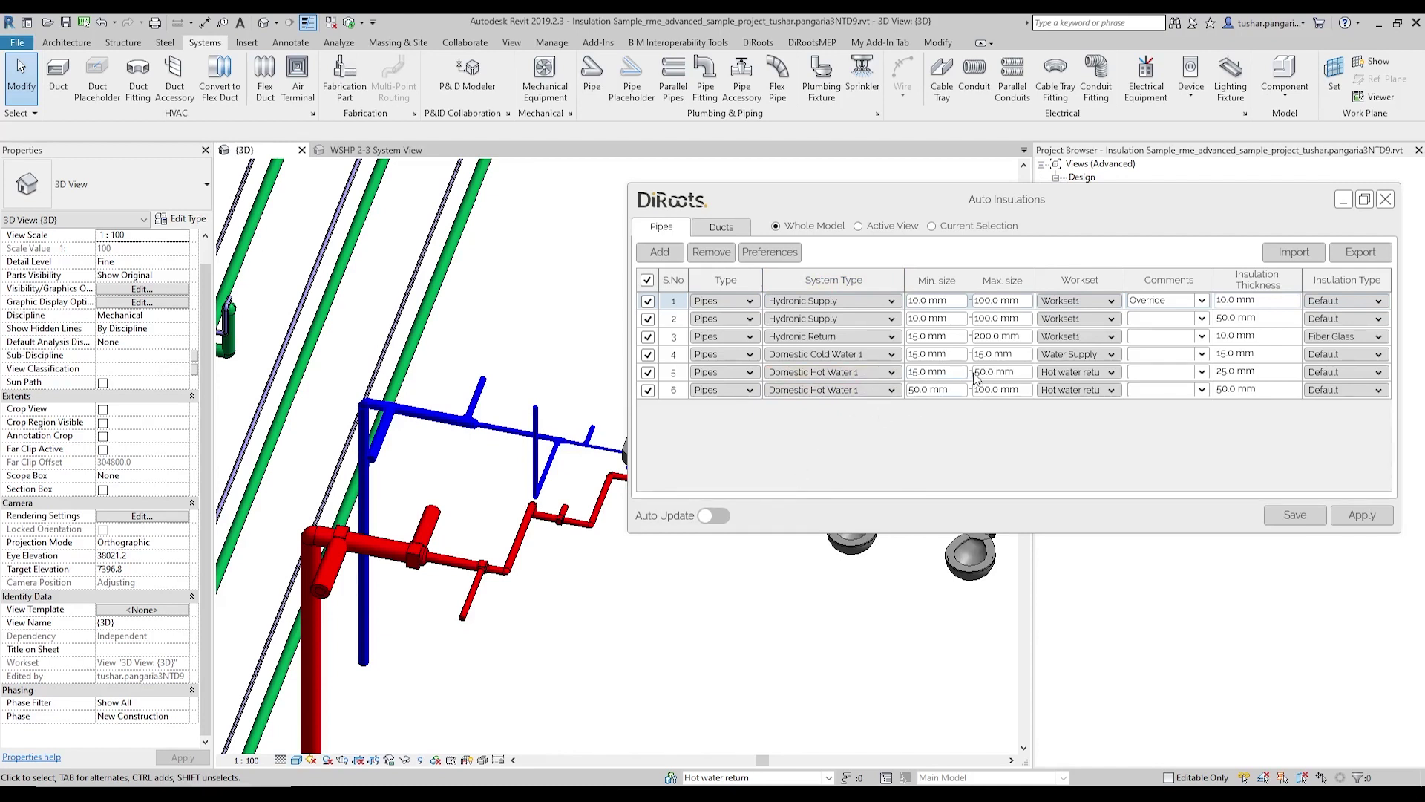
scroll(613, 553, "up", 3)
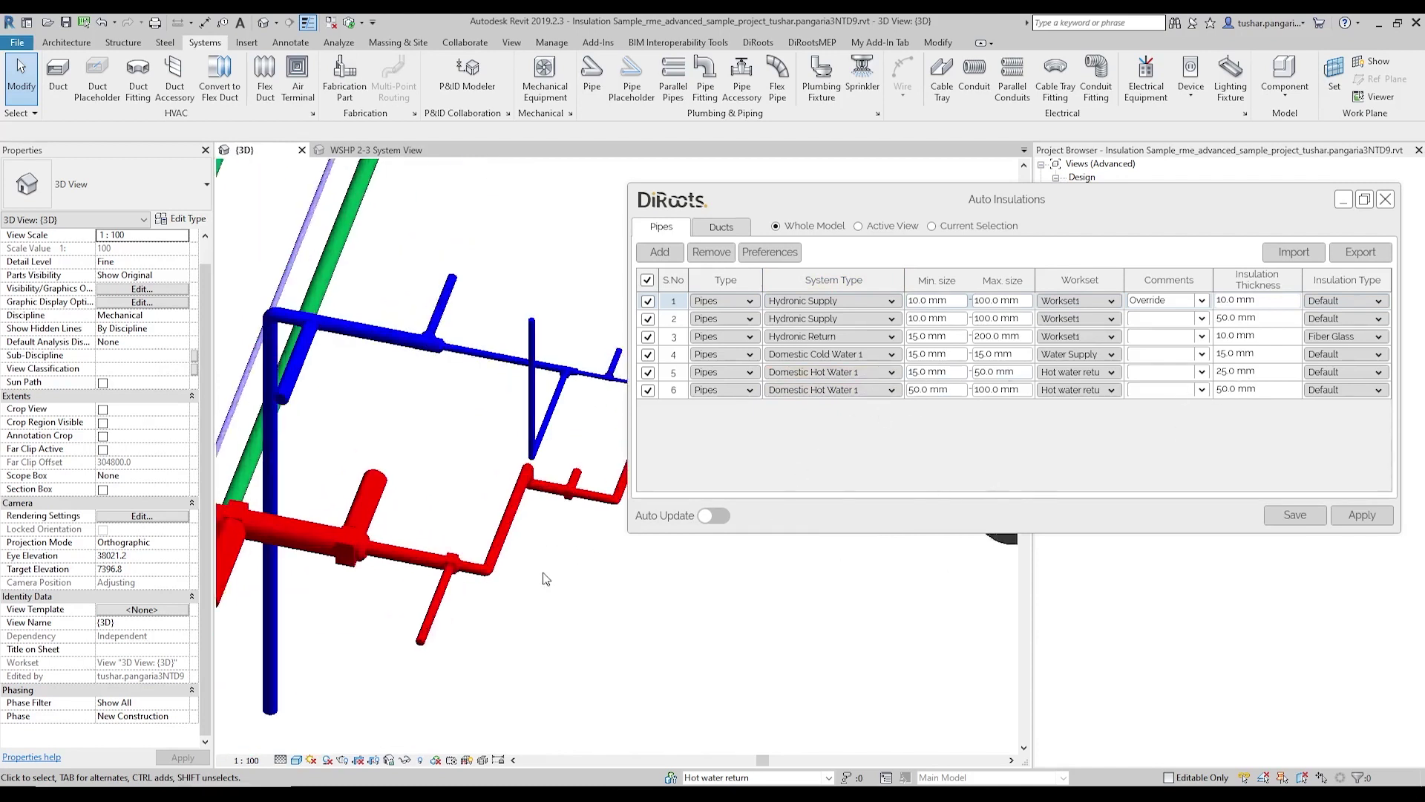
left_click(604, 486)
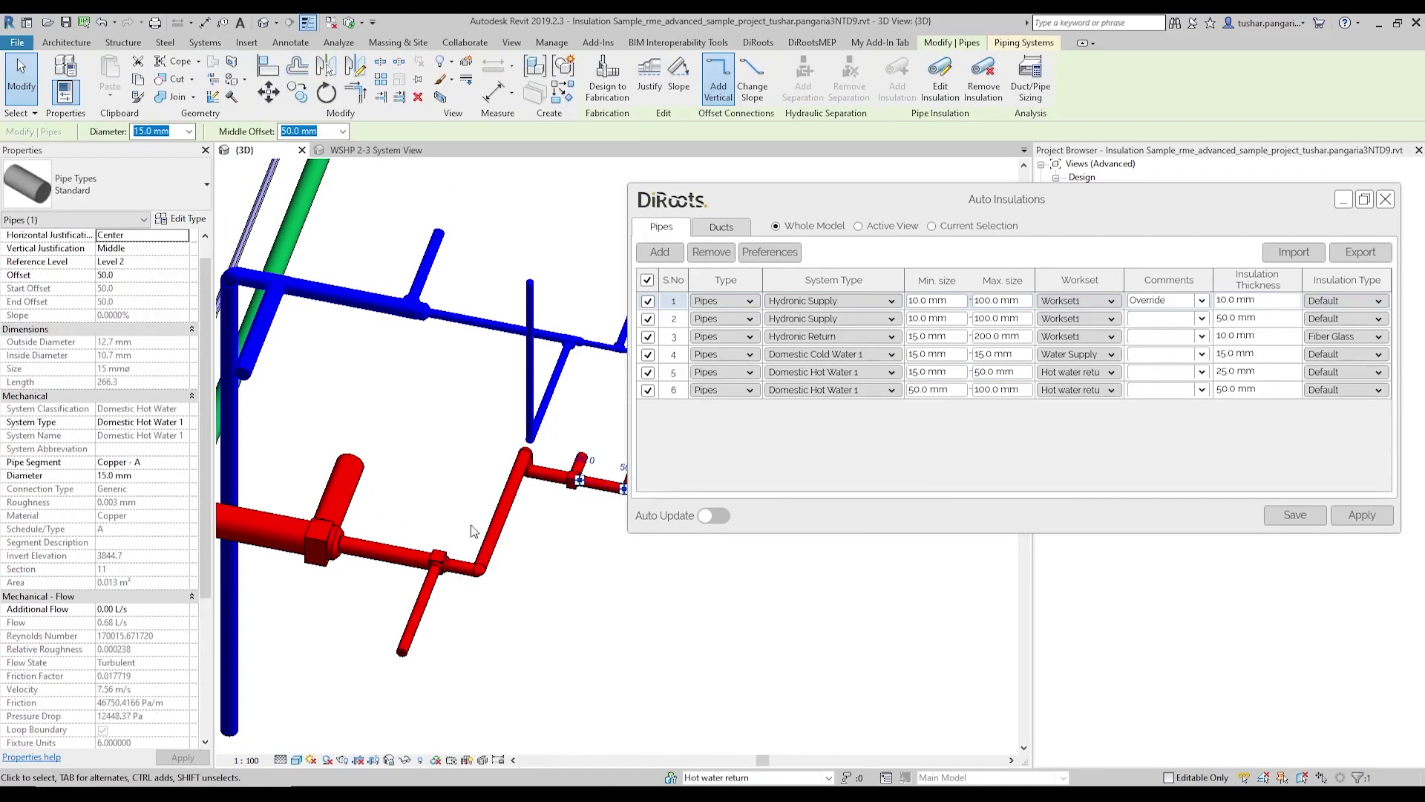
scroll(207, 531, "down", 5)
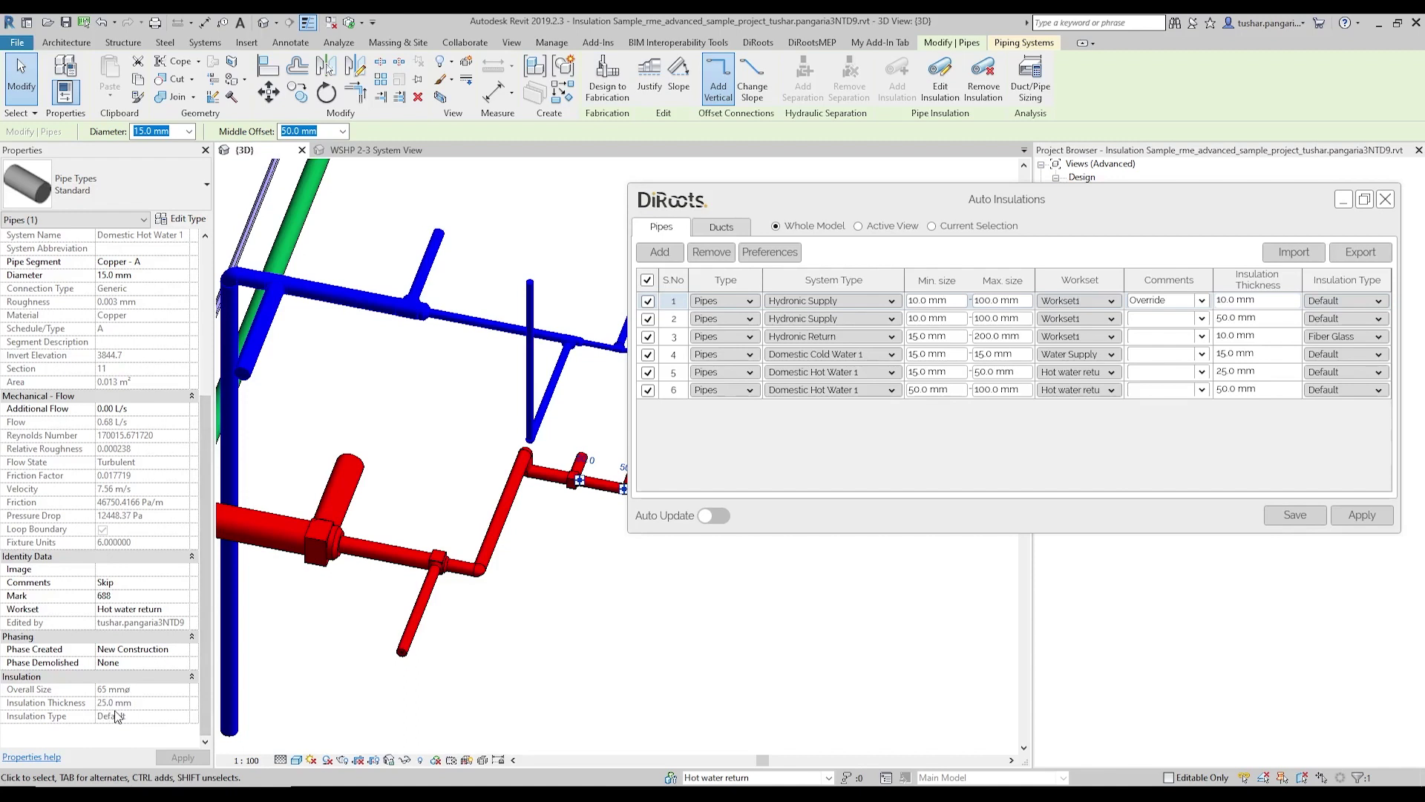
left_click(602, 618)
Check the red pipe stub's insulation, then move the rules window to the left
scroll(598, 612, "down", 3)
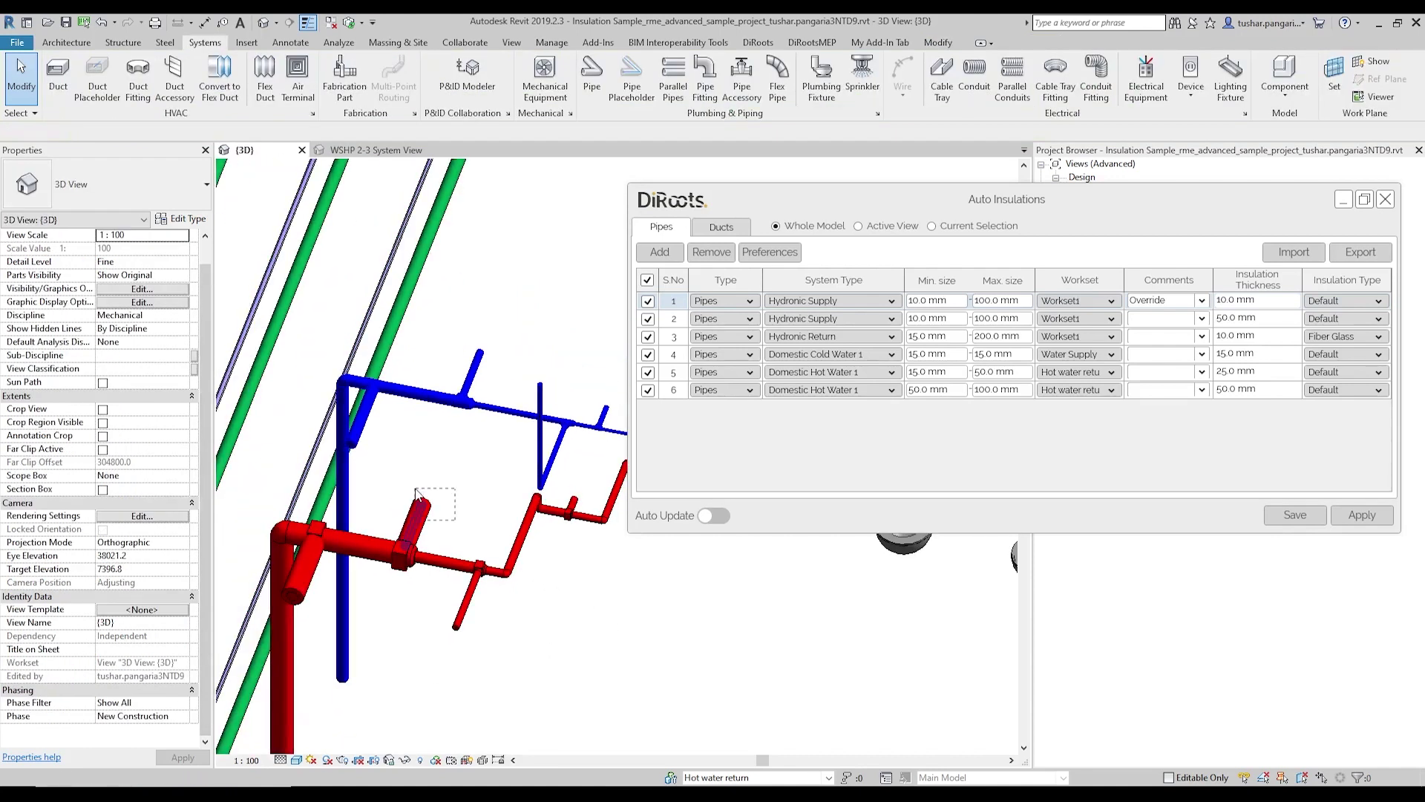
left_click(413, 523)
scroll(93, 560, "down", 5)
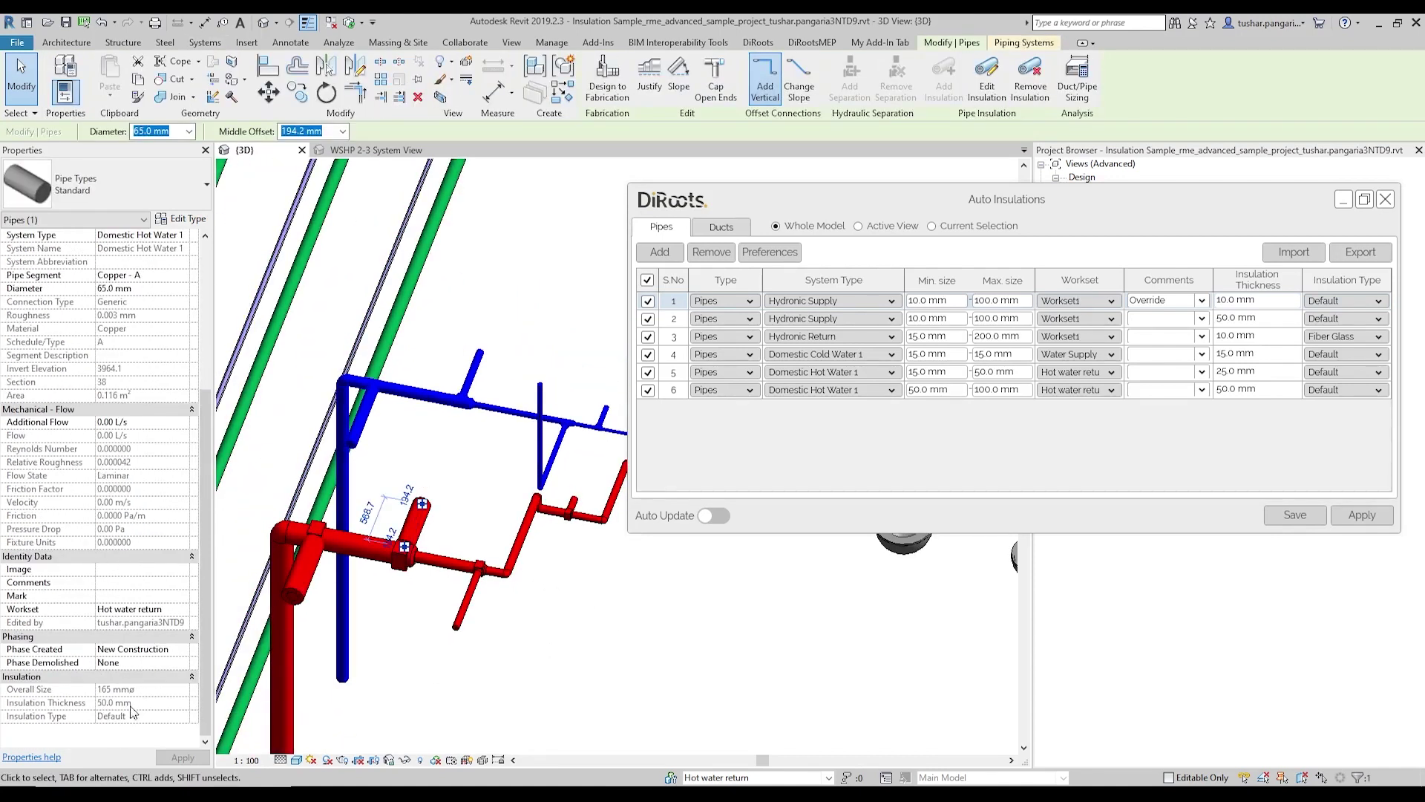
left_click(534, 707)
left_click_drag(946, 201, 686, 208)
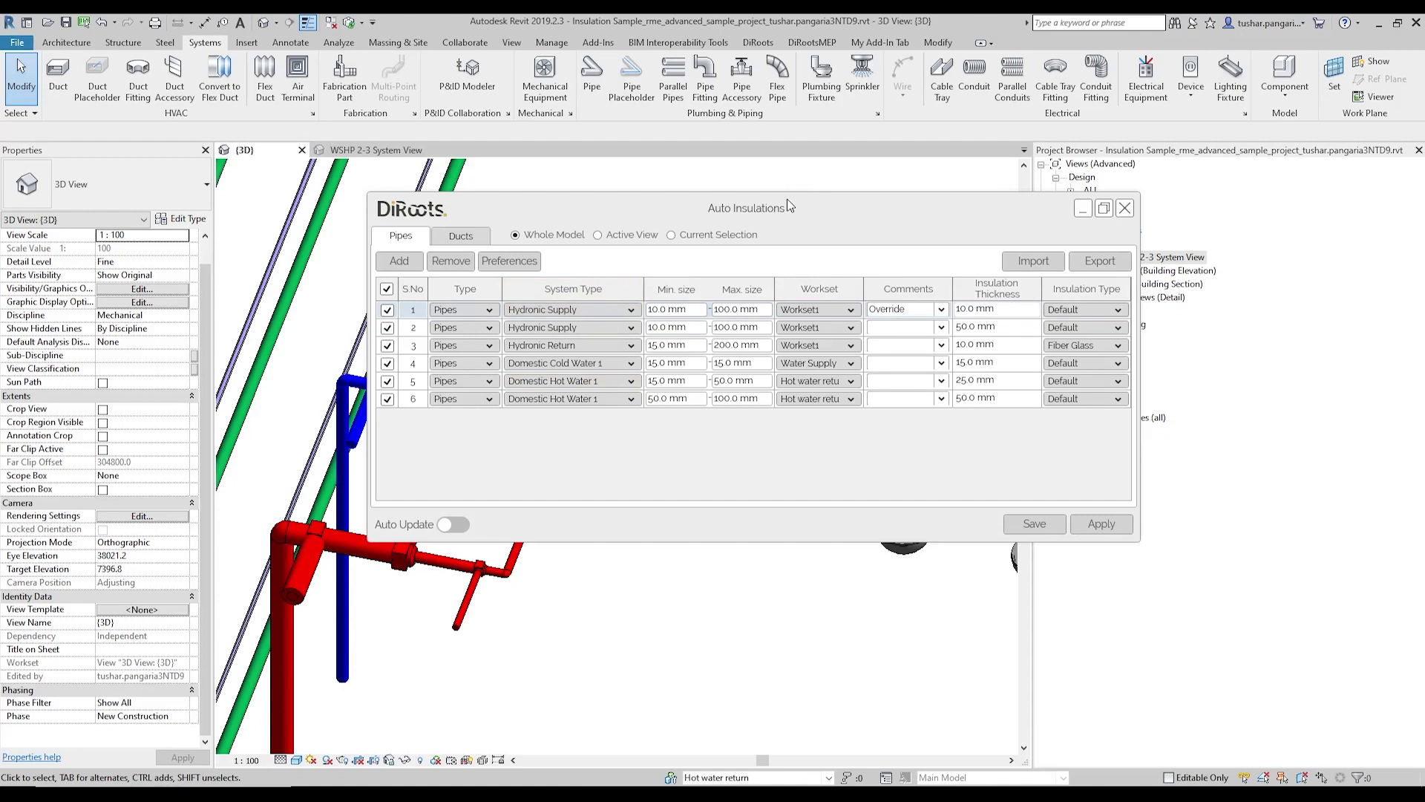
Duplicate rule 4 as a new rule 5 and set its maximum size to 10 mm
right_click(573, 369)
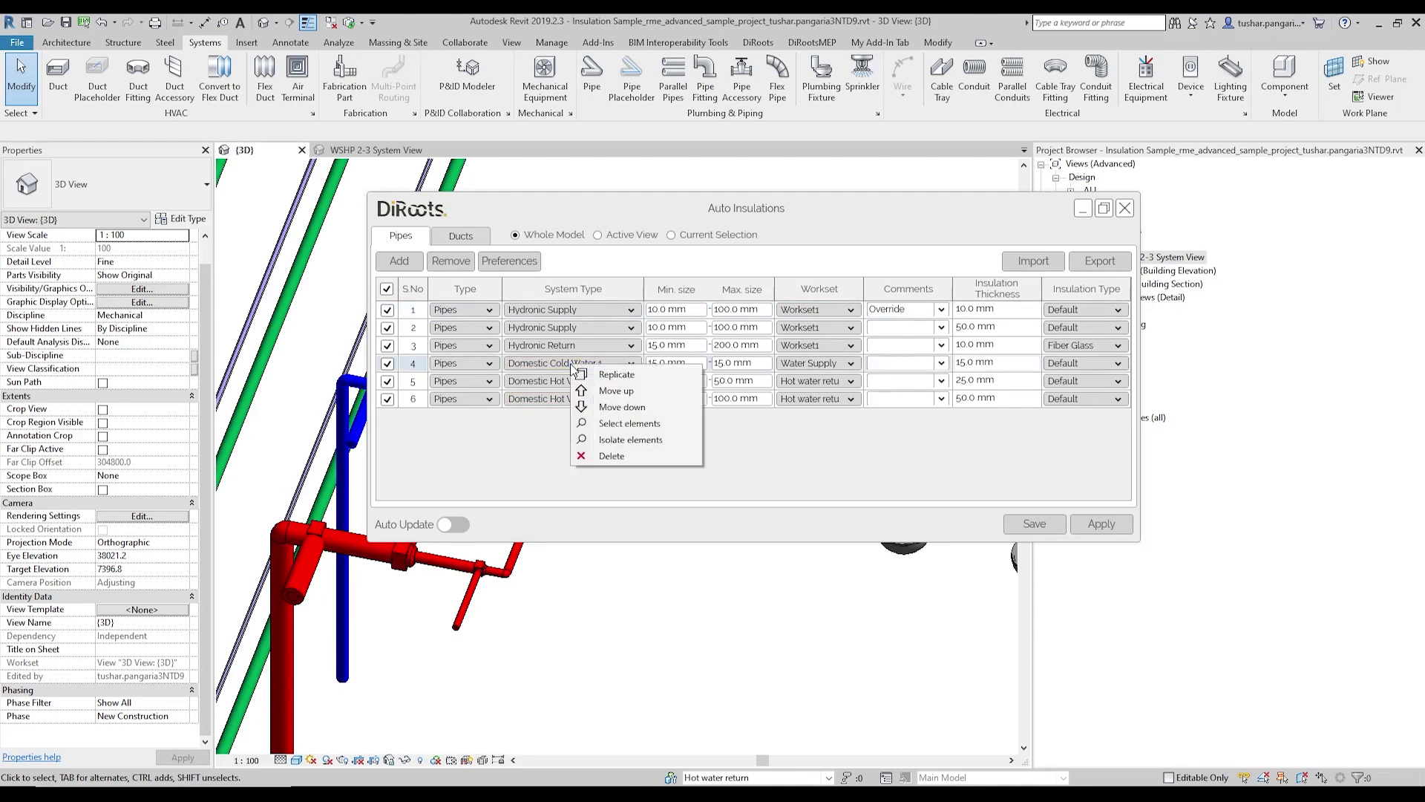
left_click(605, 374)
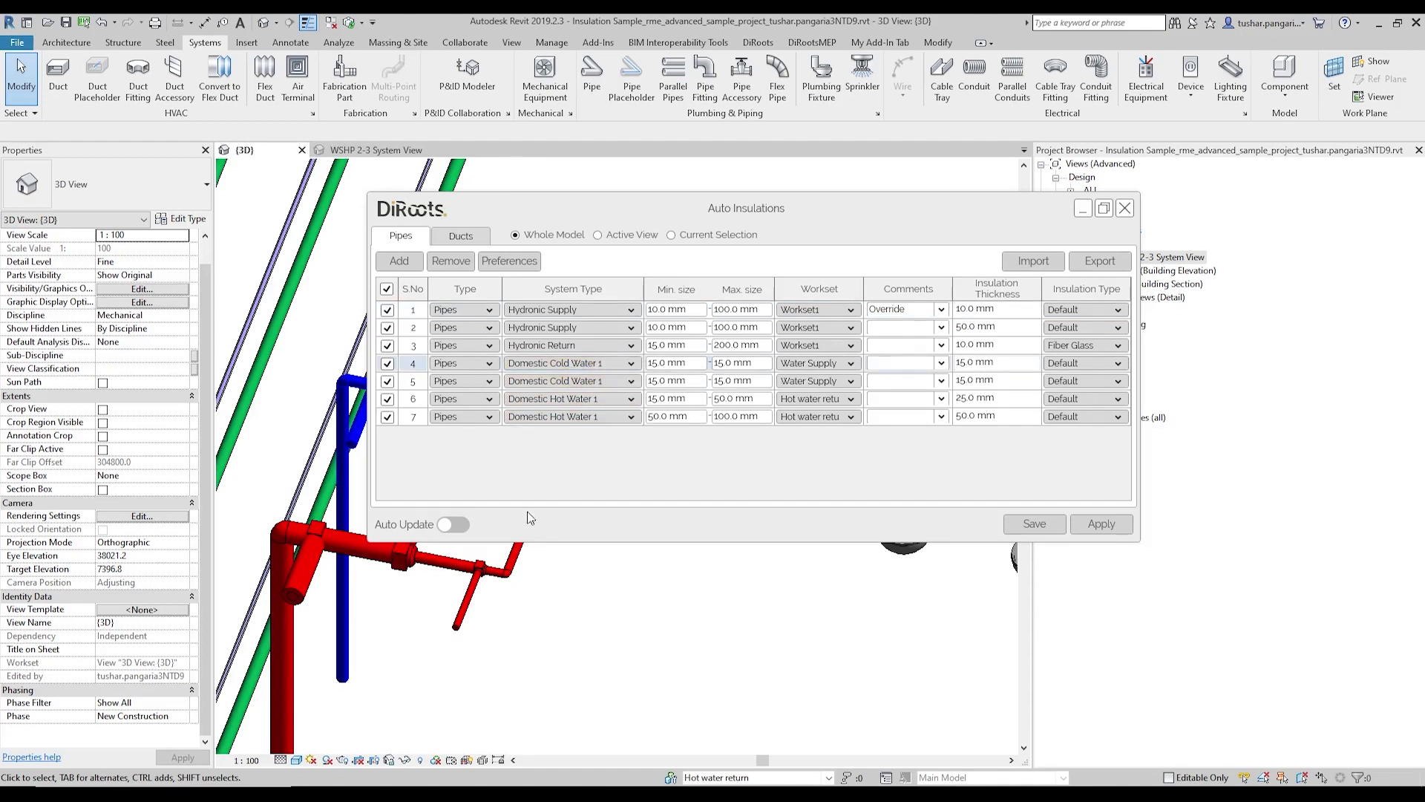
left_click(766, 381)
key("ctrl+a")
key("BackSpace")
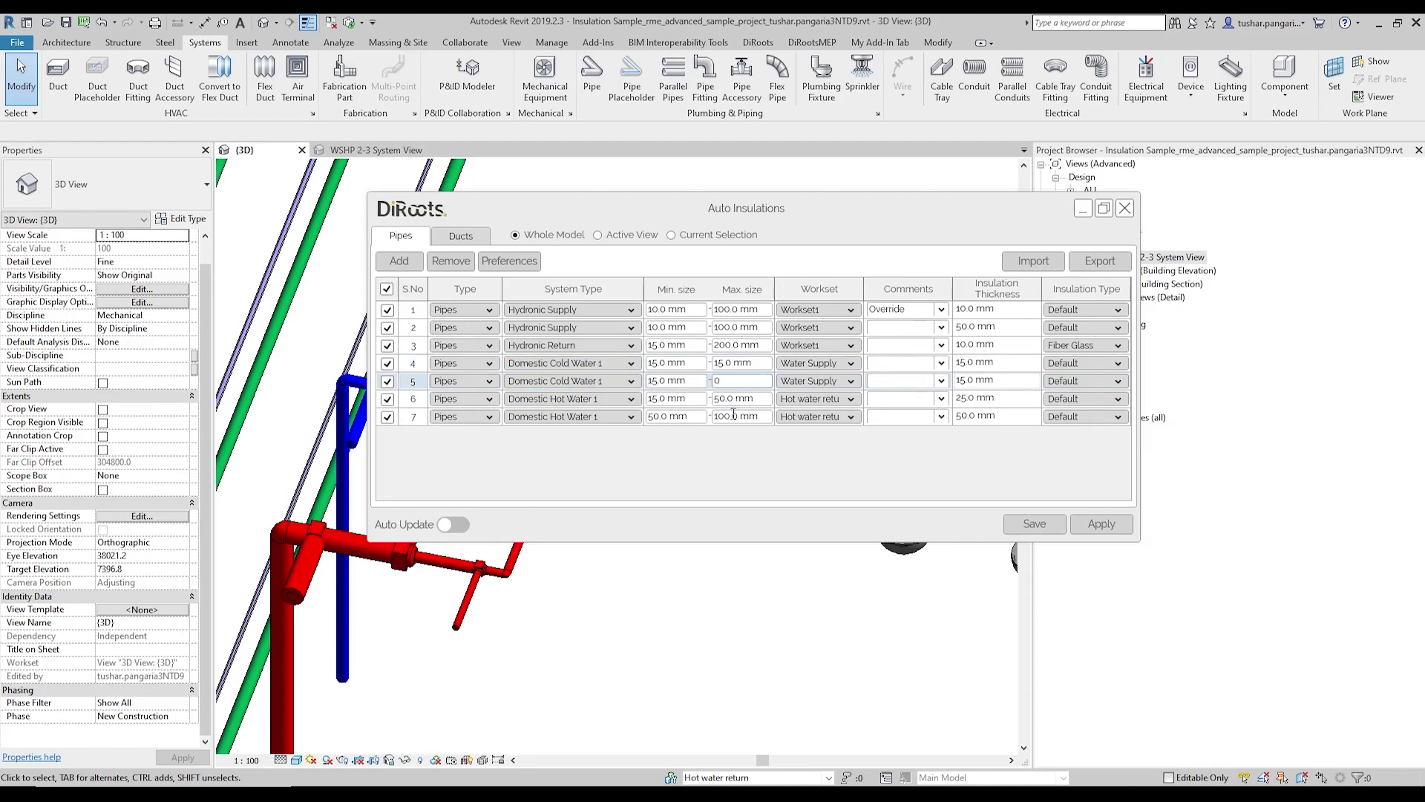
type("0")
key("Return")
left_click(738, 382)
key("Return")
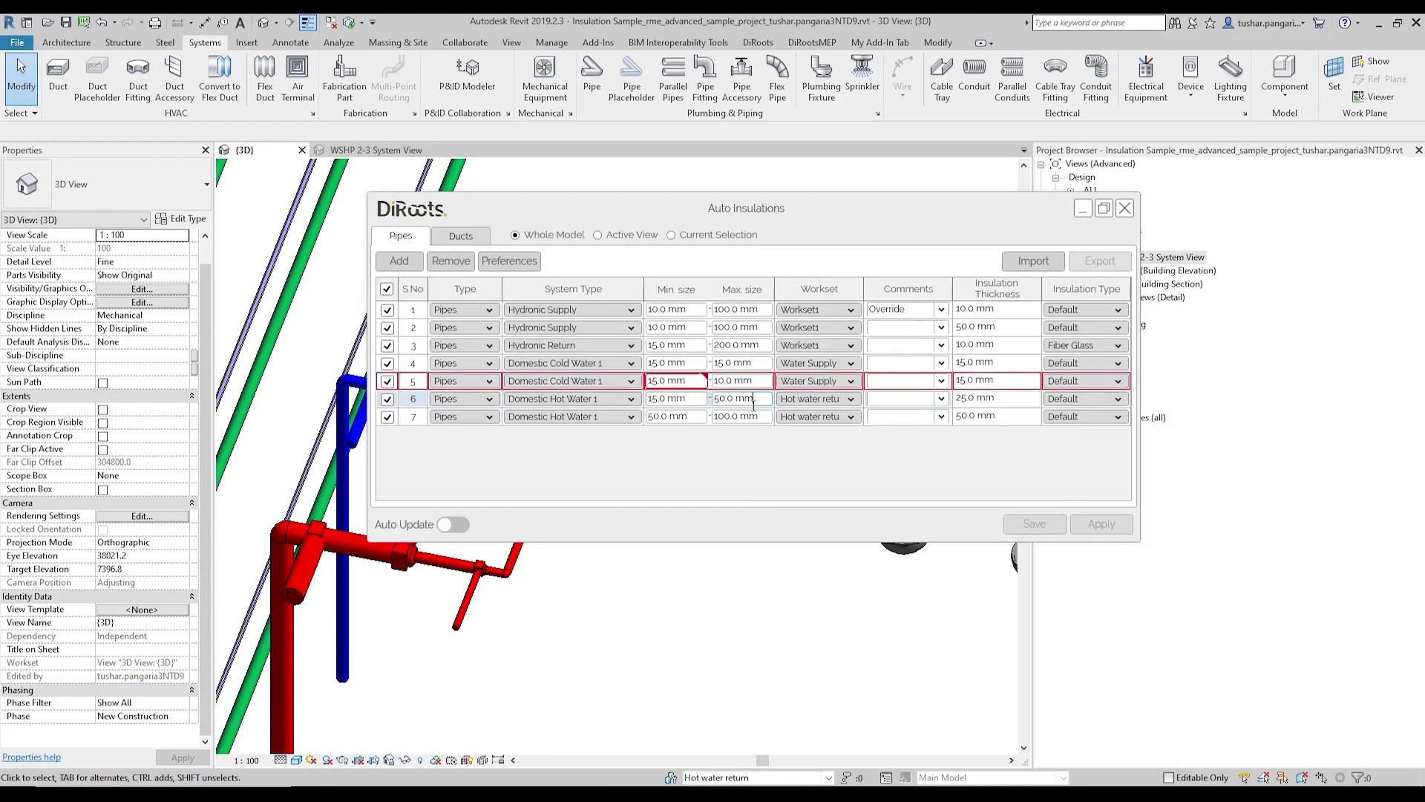
Delete the invalid 15.0–10.0 mm Domestic Cold Water 1 rule 5
mouse_move(711, 385)
left_click(744, 380)
left_click(742, 382)
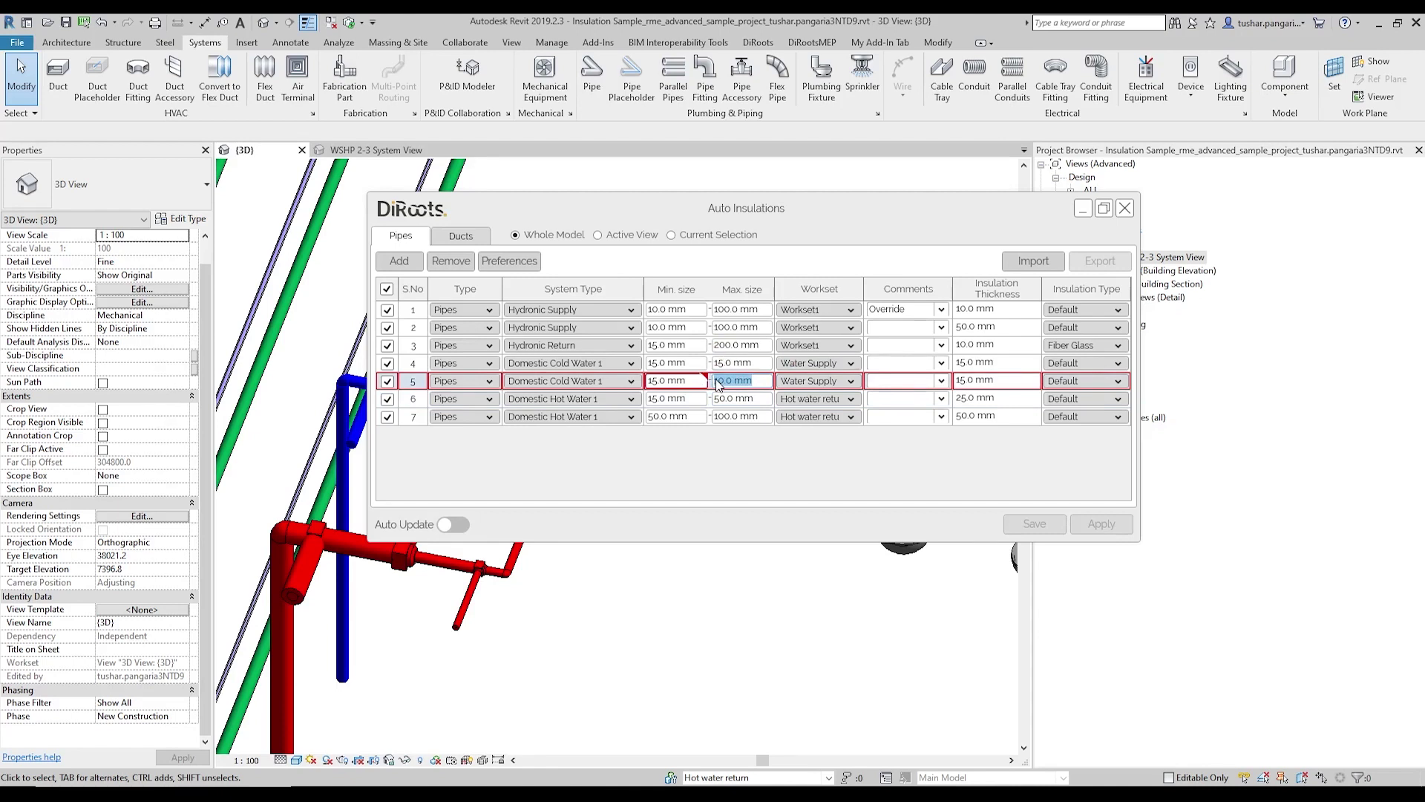
right_click(603, 386)
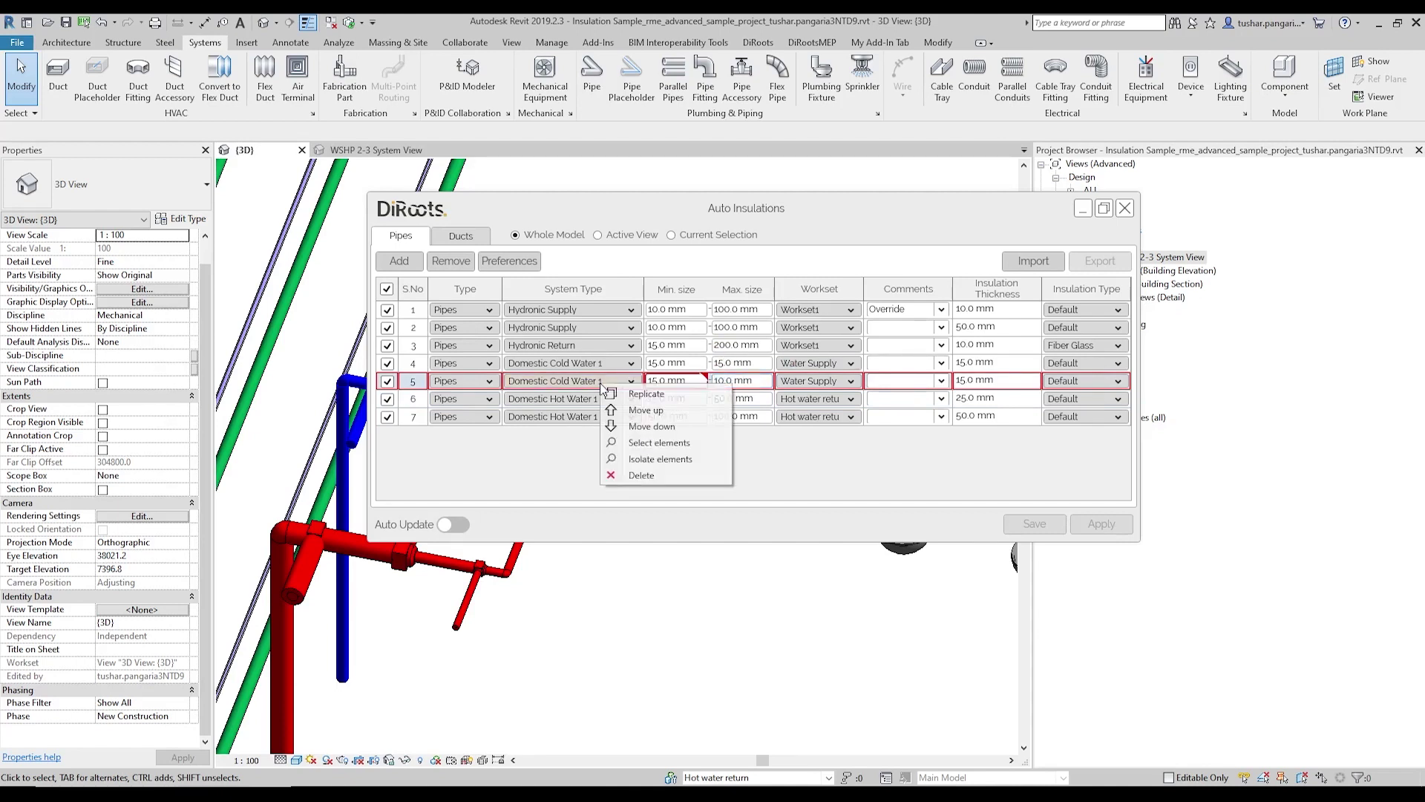
left_click(641, 475)
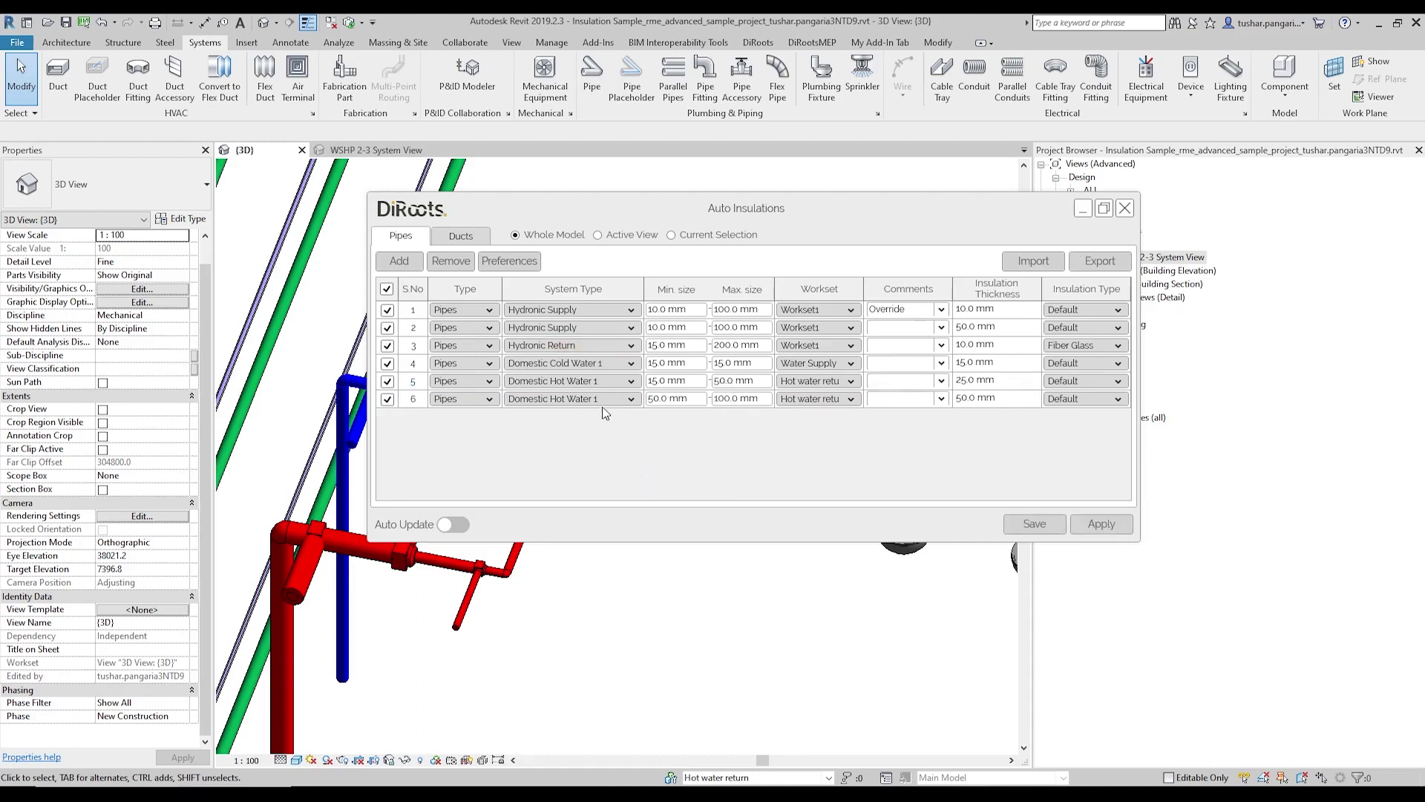
right_click(599, 371)
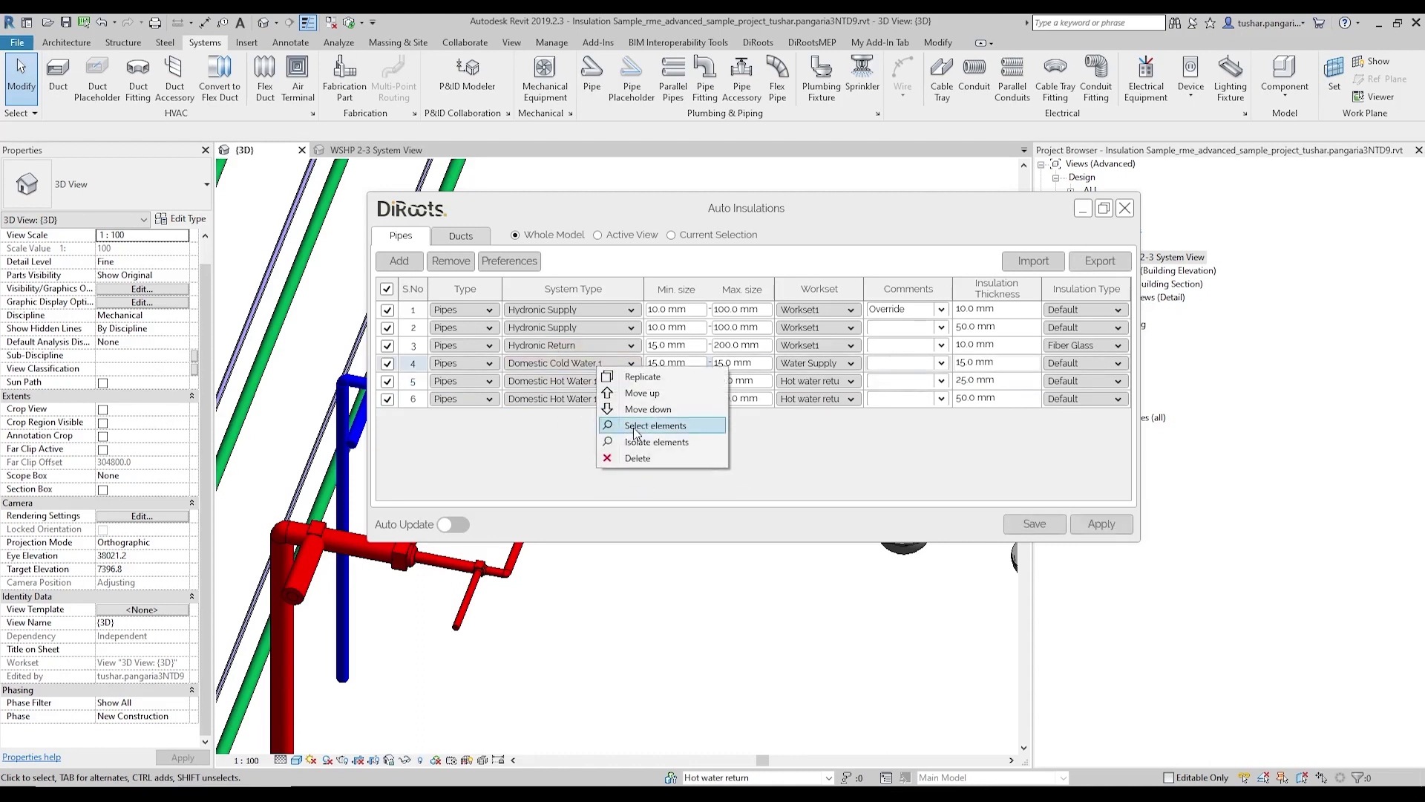
left_click(647, 449)
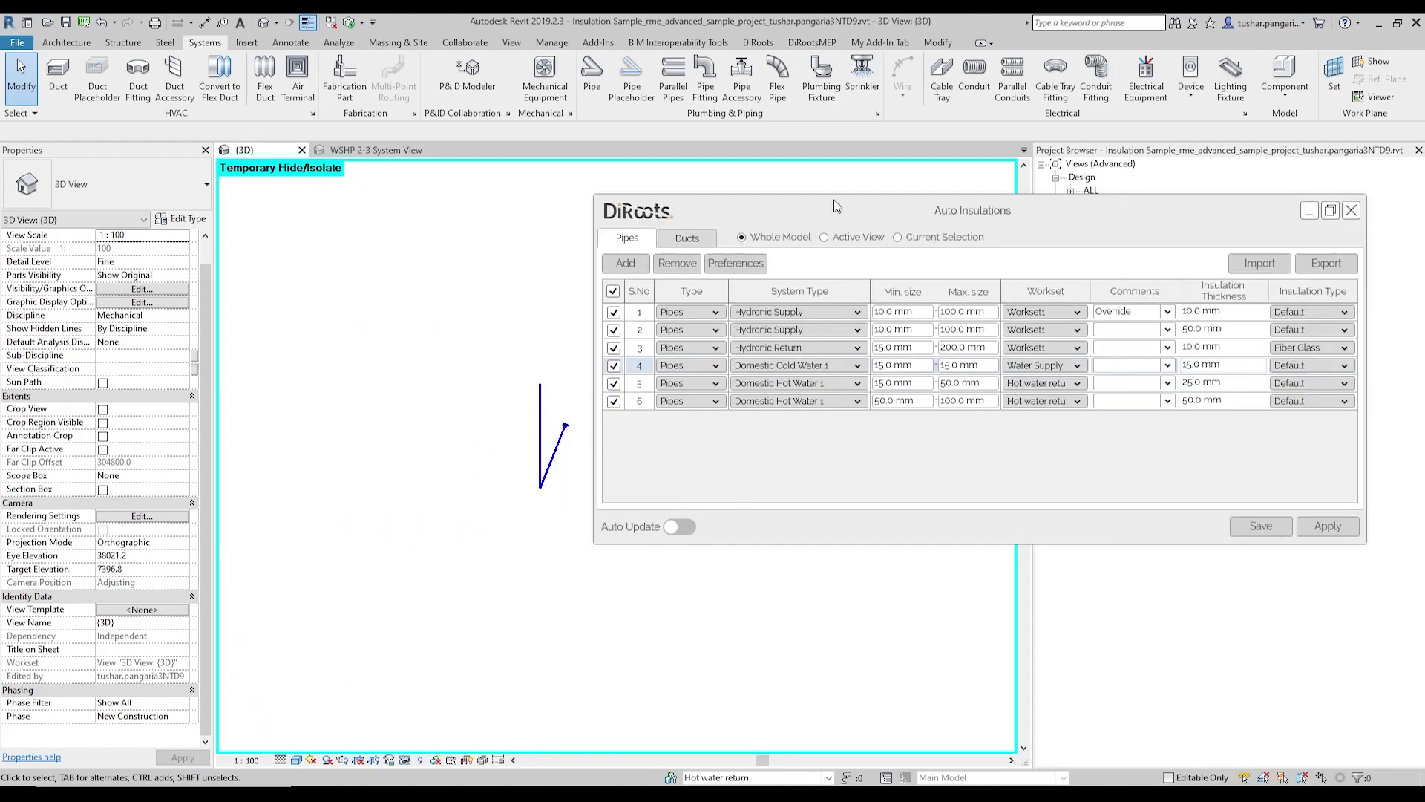
left_click_drag(837, 206, 960, 199)
right_click(908, 354)
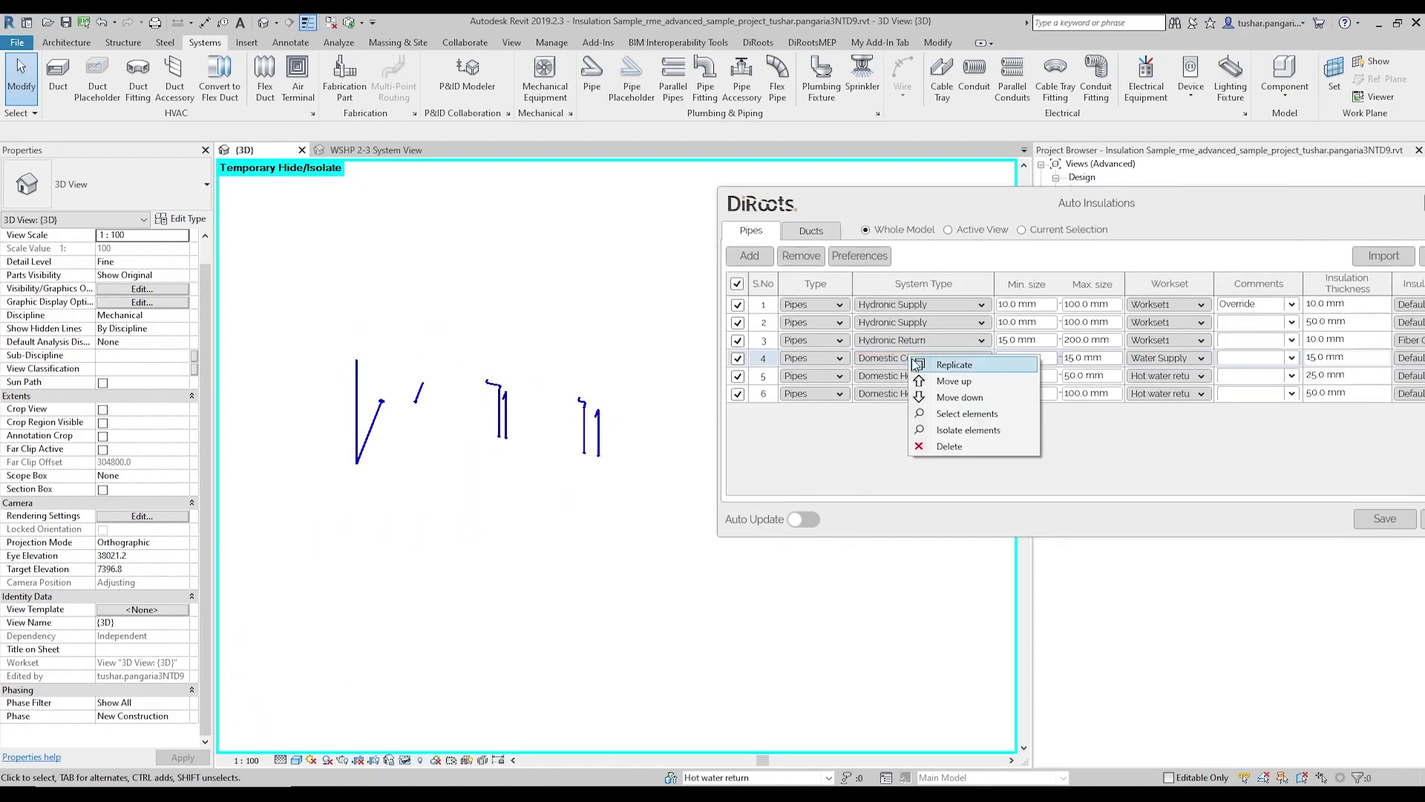
left_click(898, 357)
left_click(896, 356)
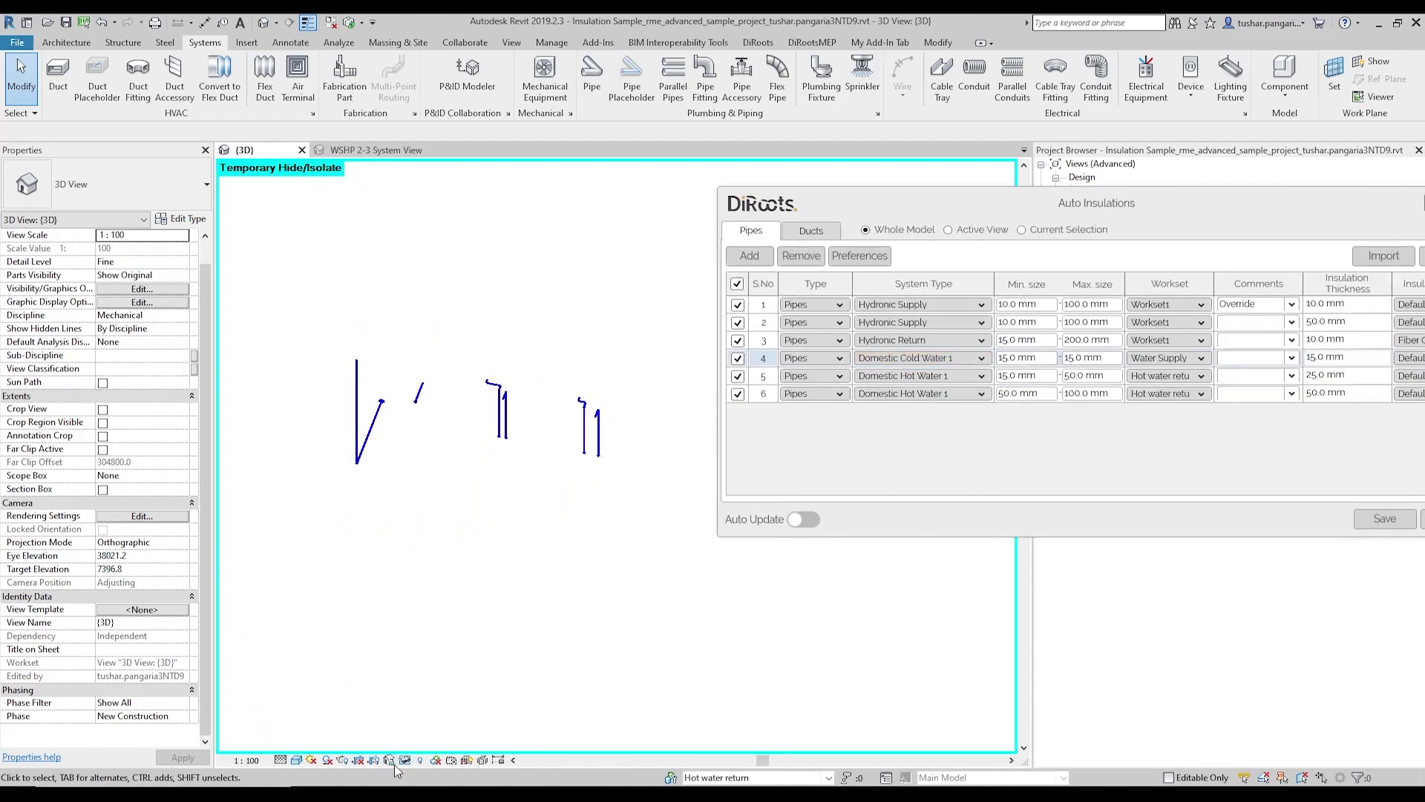
left_click(394, 763)
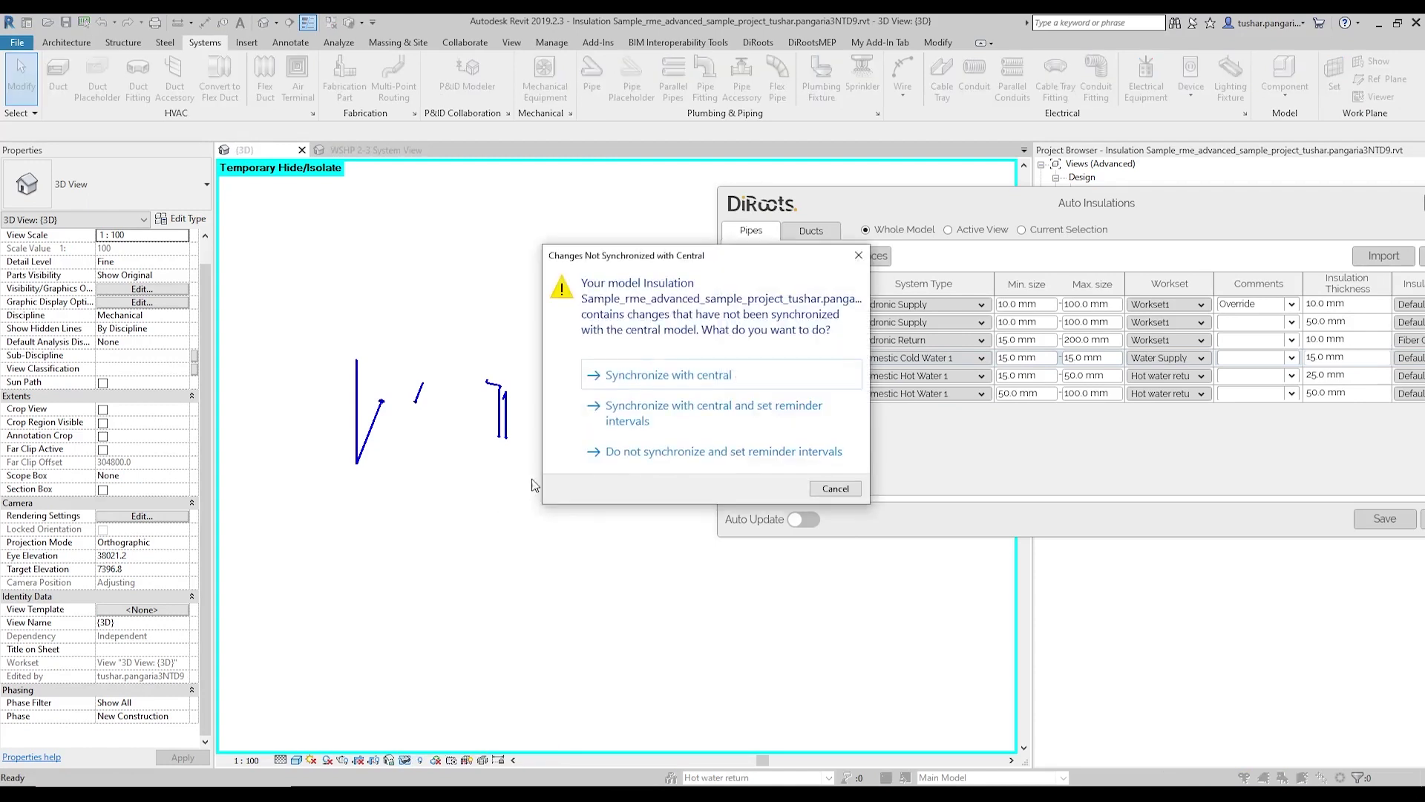
left_click(858, 255)
middle_click_drag(493, 296, 497, 439)
scroll(498, 438, "up", 2)
left_click_drag(962, 205, 524, 162)
Switch Auto Update on for the pipe rules and close the Auto Insulations window
scroll(426, 566, "up", 5)
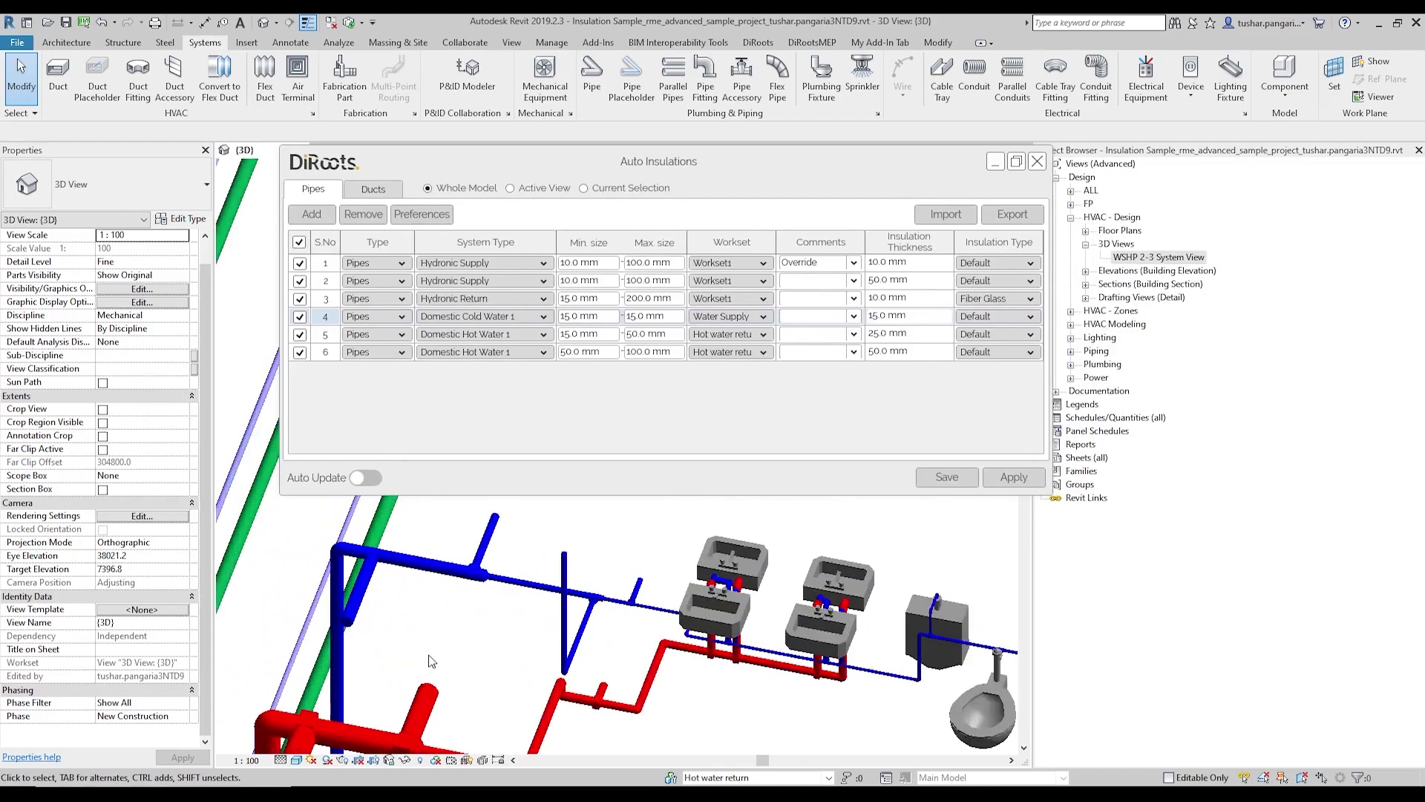
left_click(368, 477)
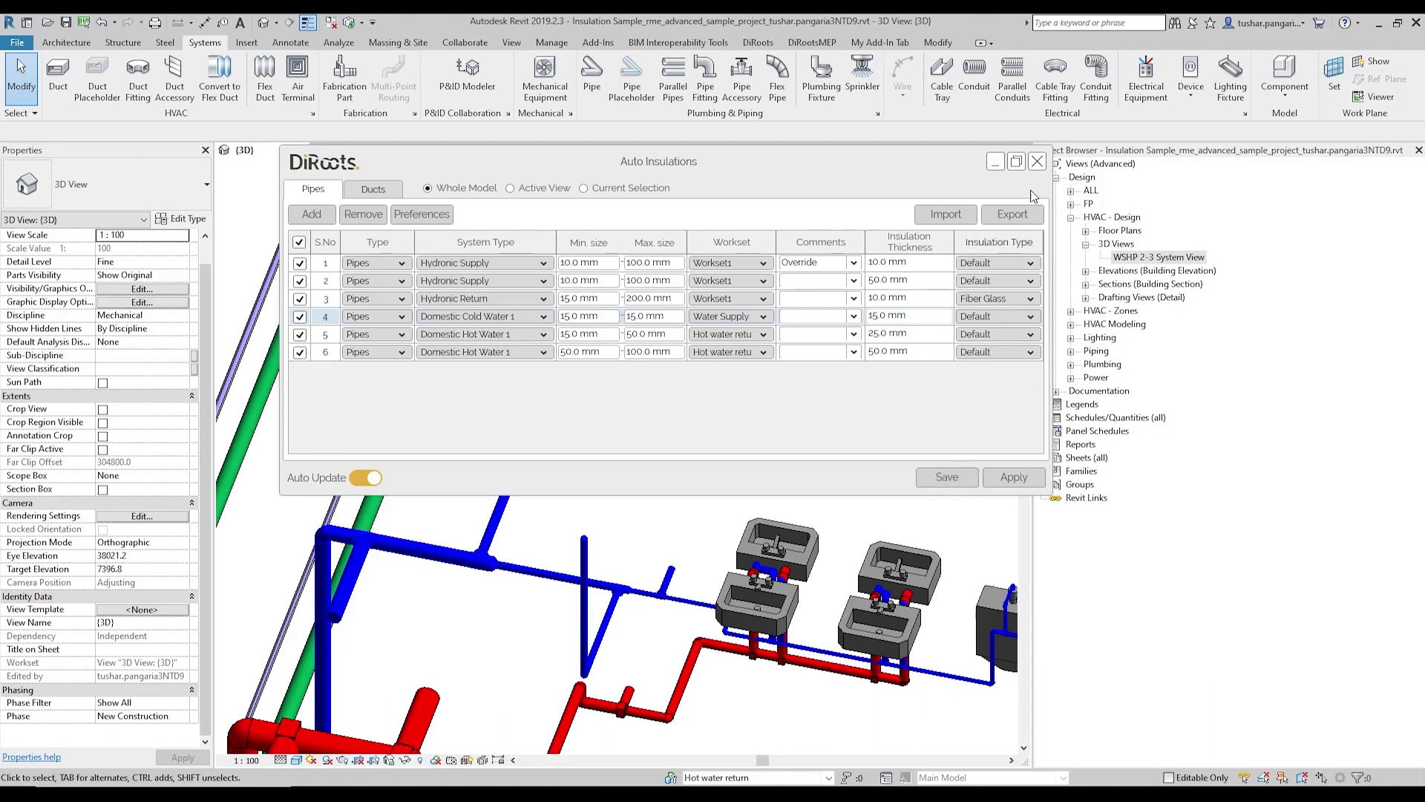
left_click(1037, 161)
Inspect the short blue pipe stub, then pan up to the red pipe run
scroll(438, 527, "down", 3)
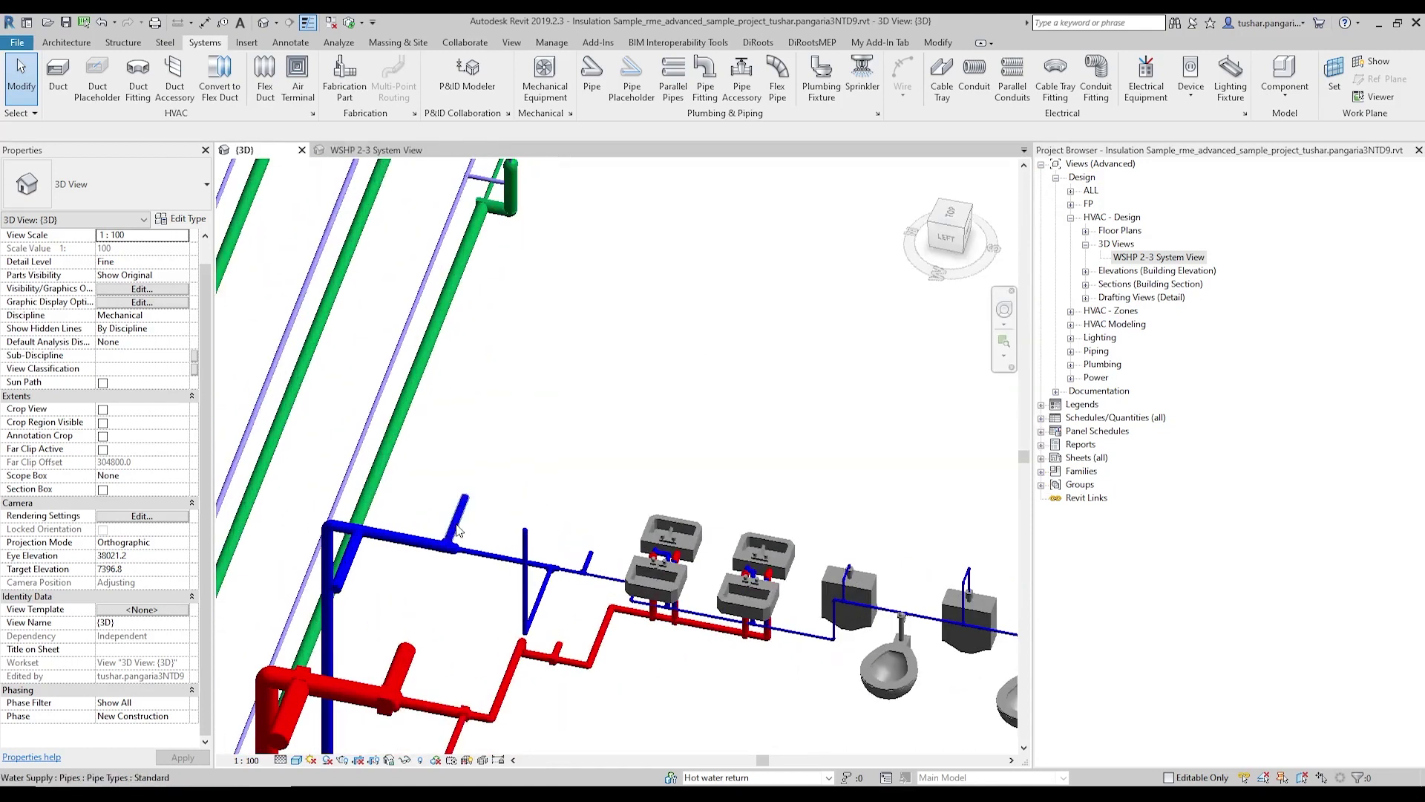
scroll(457, 530, "up", 2)
left_click(459, 519)
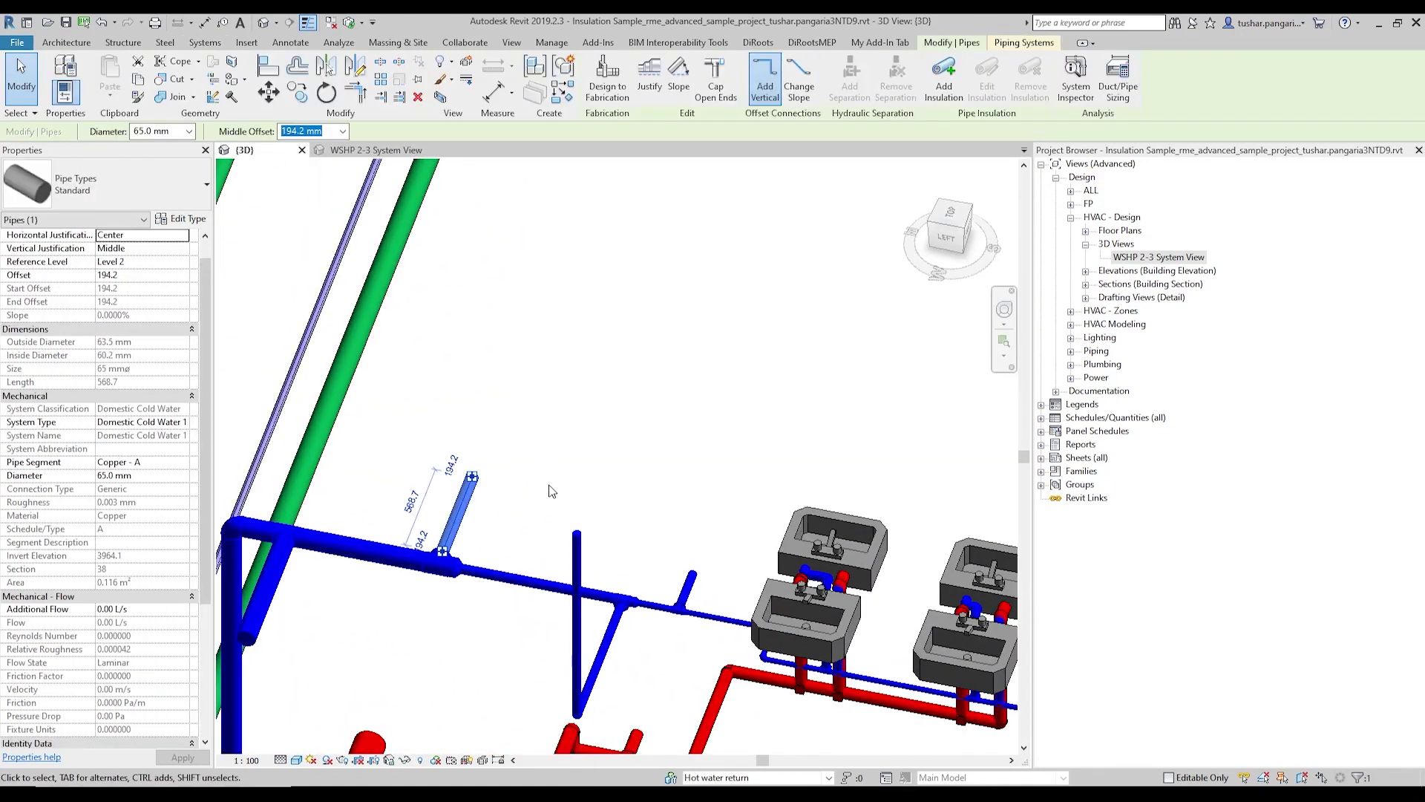
scroll(104, 505, "down", 5)
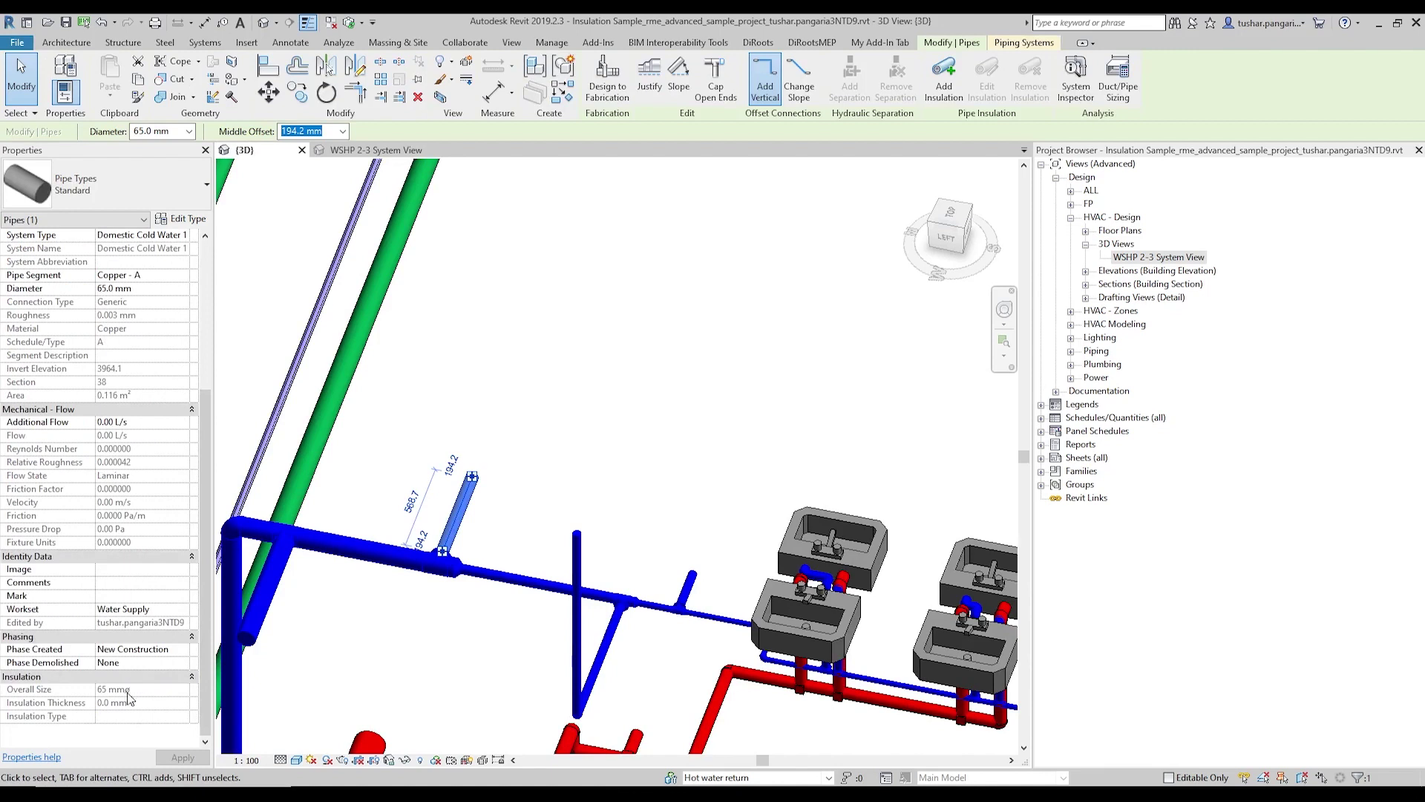
left_click(576, 477)
scroll(576, 478, "down", 3)
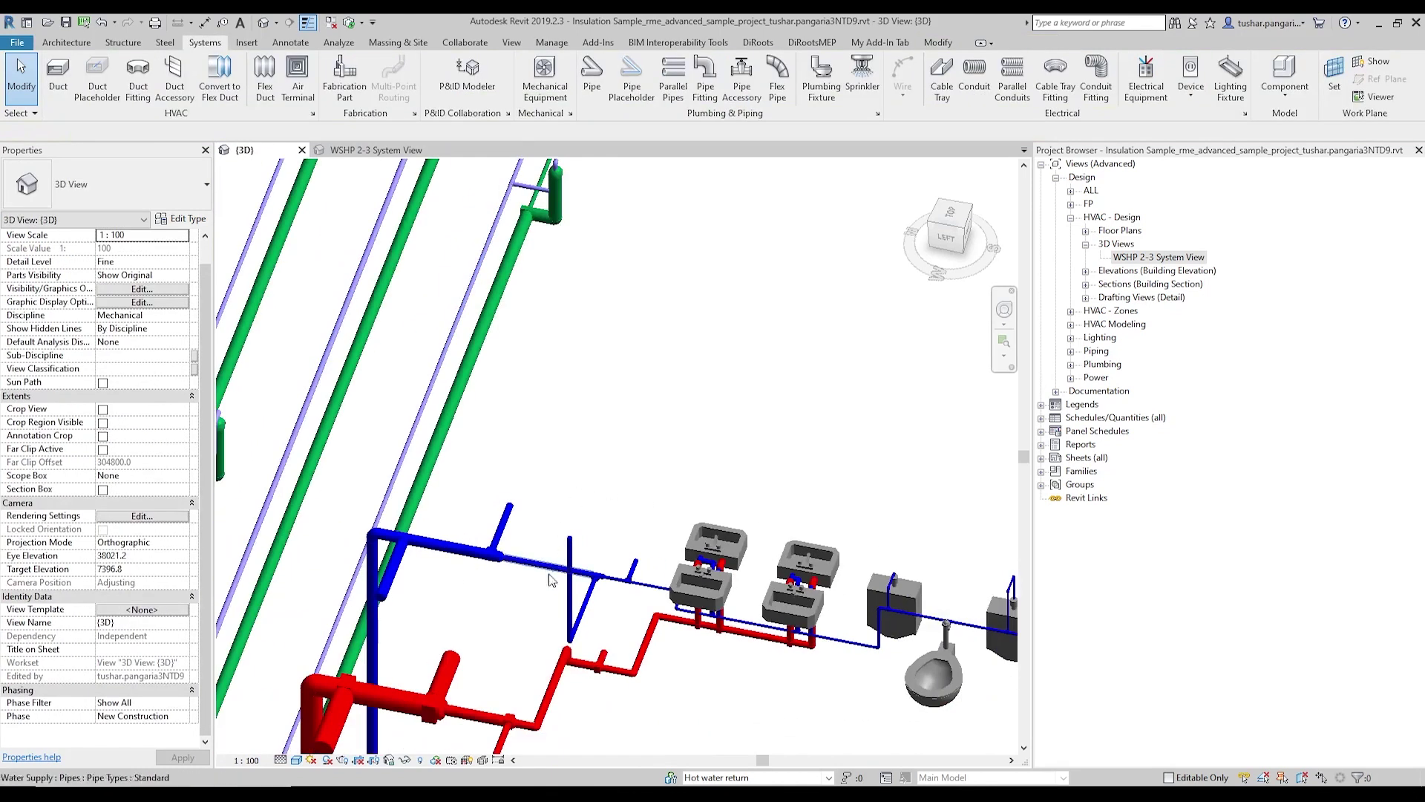
middle_click_drag(568, 646, 588, 410)
scroll(551, 455, "up", 3)
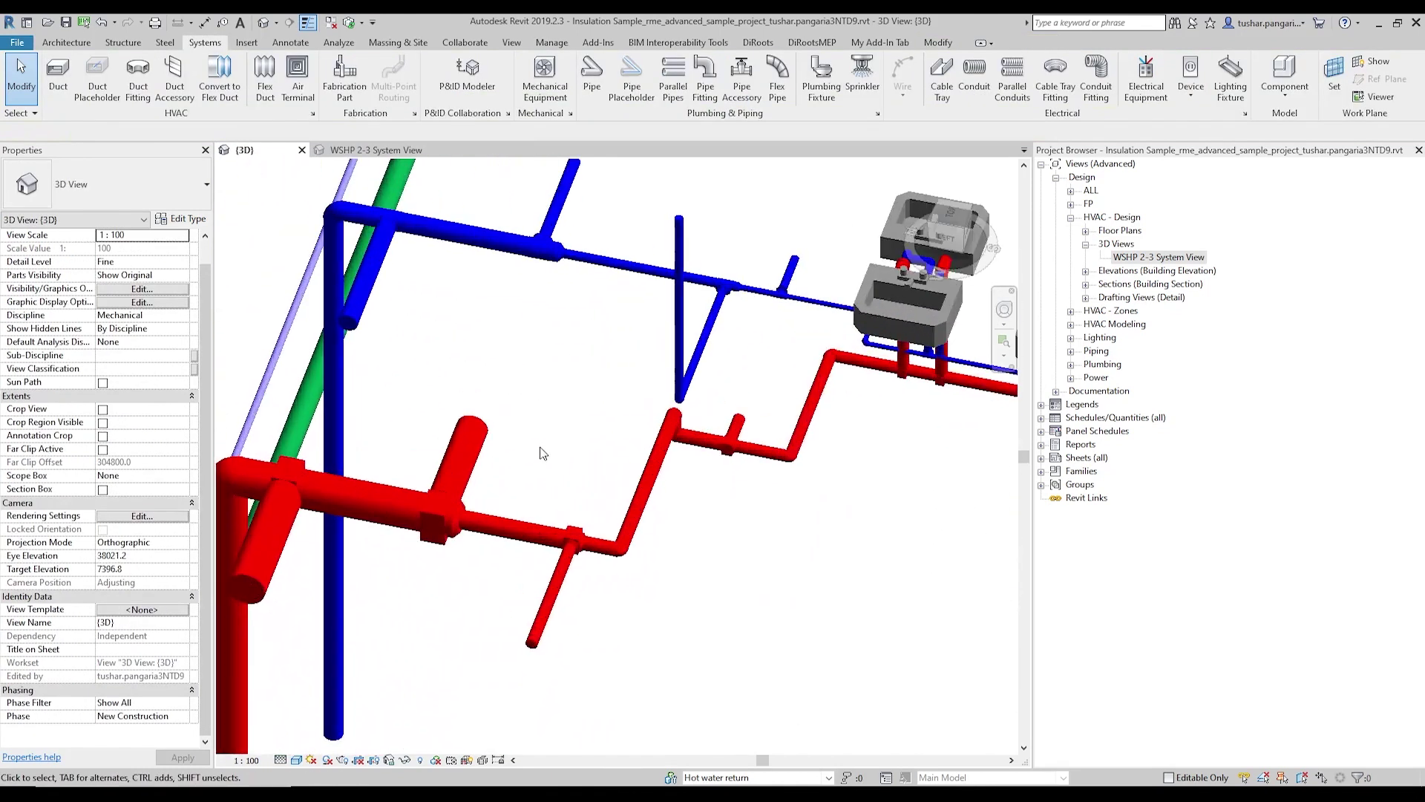
Create Similar (CS) from the red stub to draw a 2200 mm Domestic Hot Water 1 pipe
left_click(474, 429)
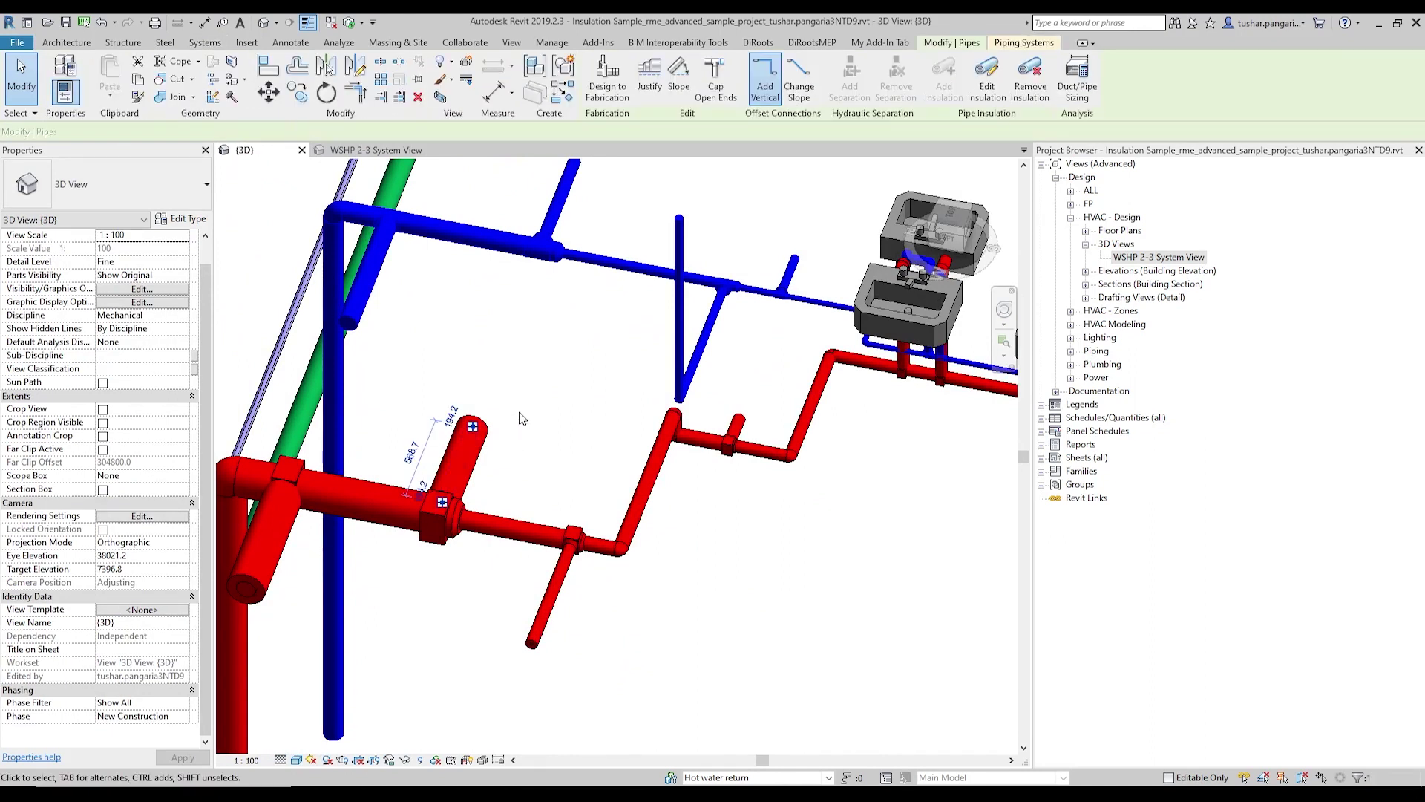
key("c")
key("s")
scroll(522, 418, "down", 5)
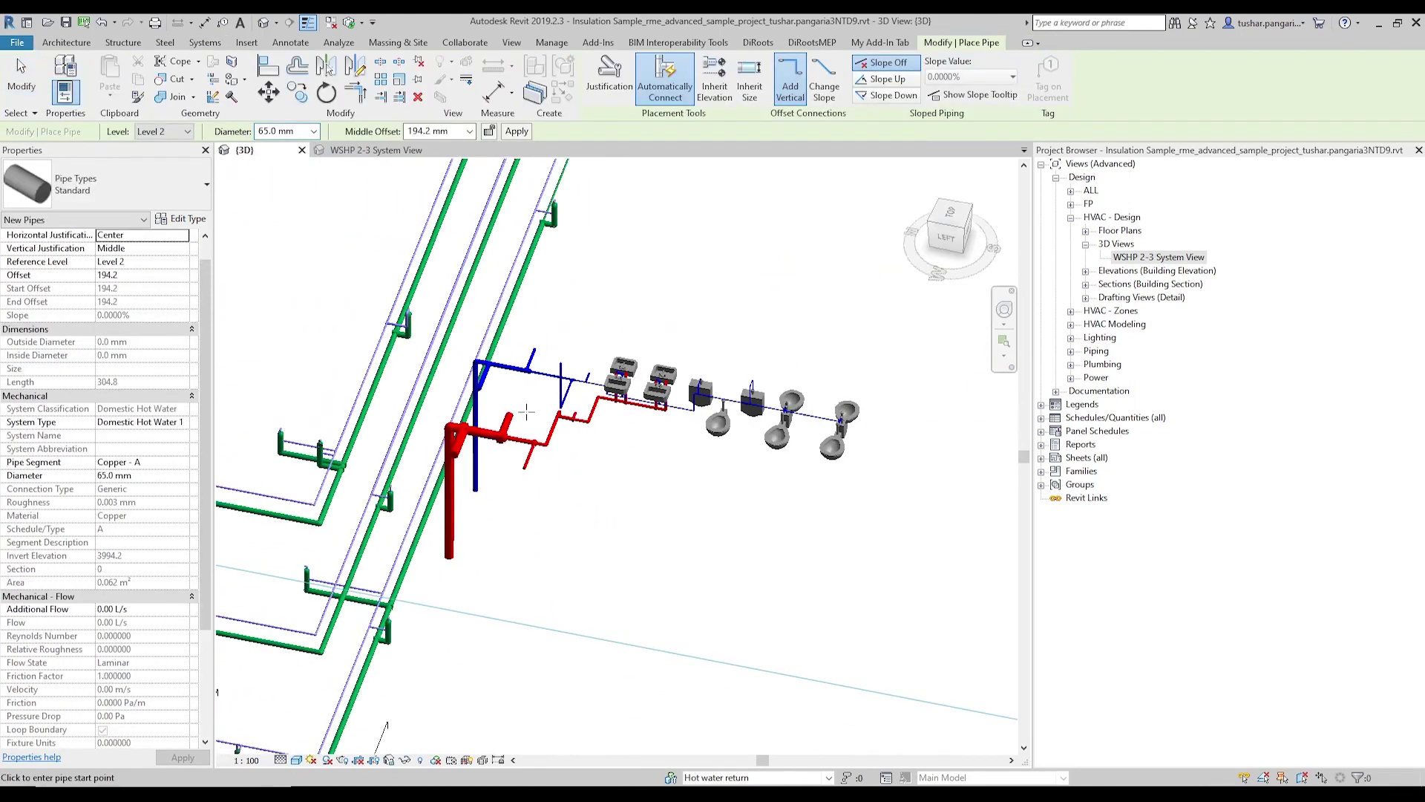
left_click(637, 547)
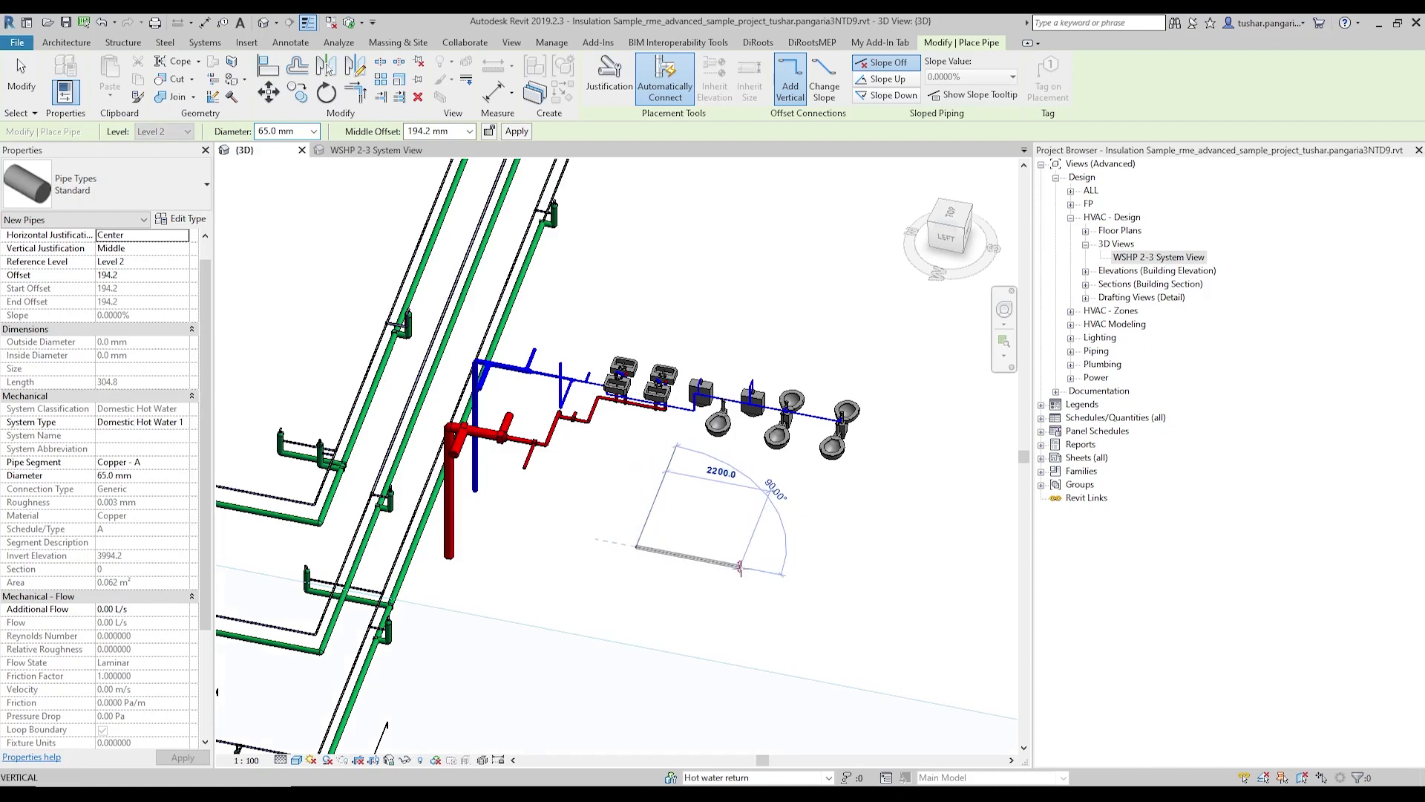
left_click(740, 566)
scroll(735, 568, "up", 3)
scroll(712, 575, "down", 3)
key("Escape")
key("Escape")
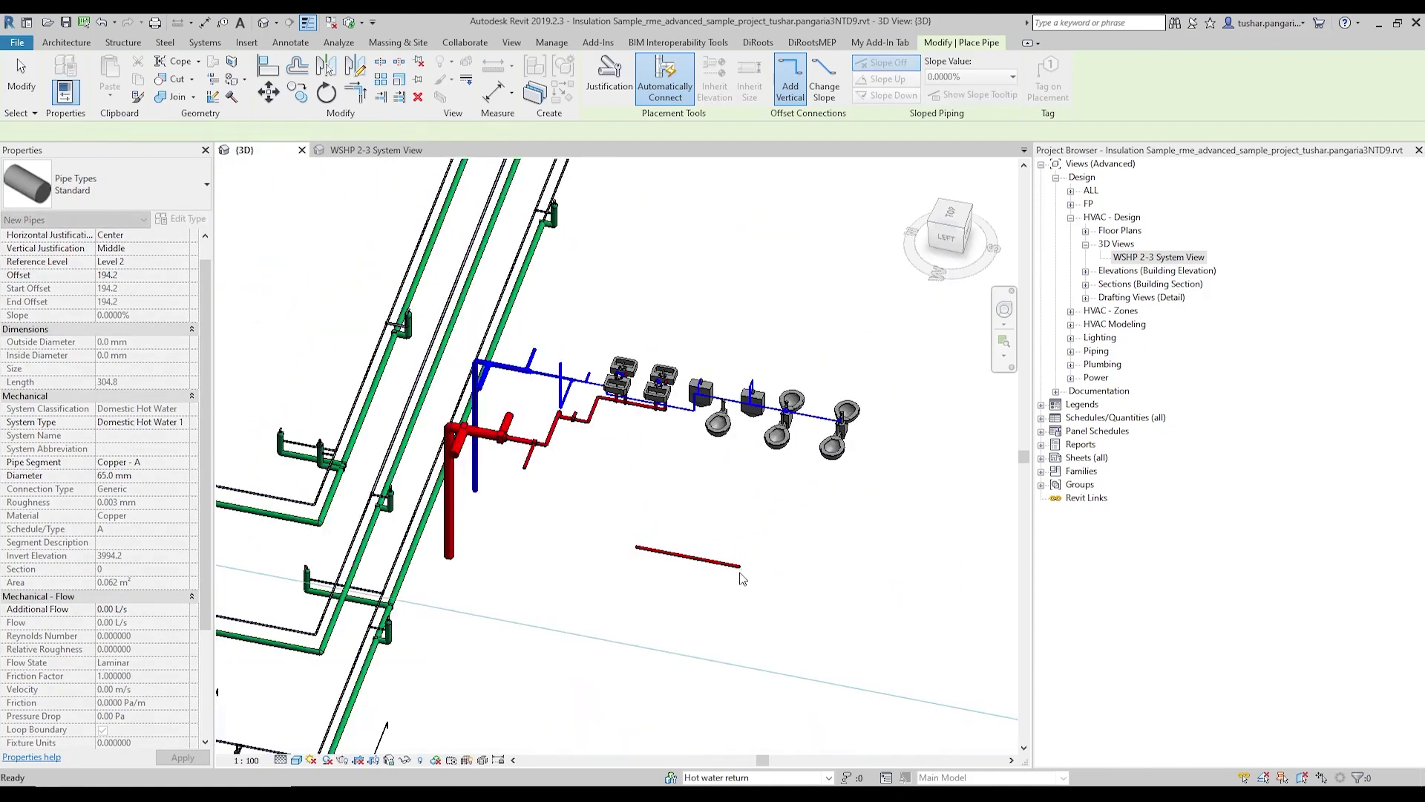
Select the new 65 mm red pipe to check it, then clear the selection
scroll(694, 581, "up", 3)
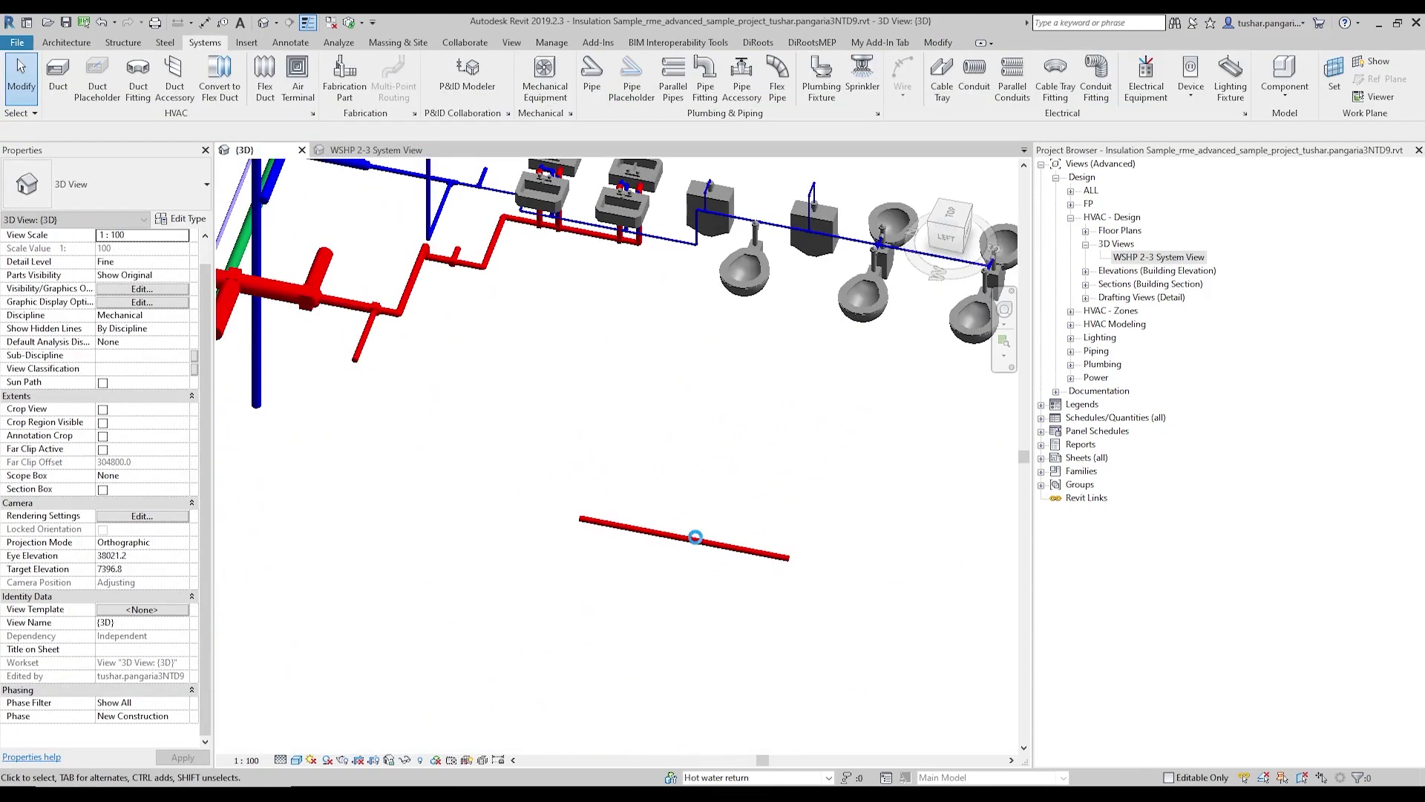
scroll(665, 528, "up", 3)
scroll(651, 521, "down", 5)
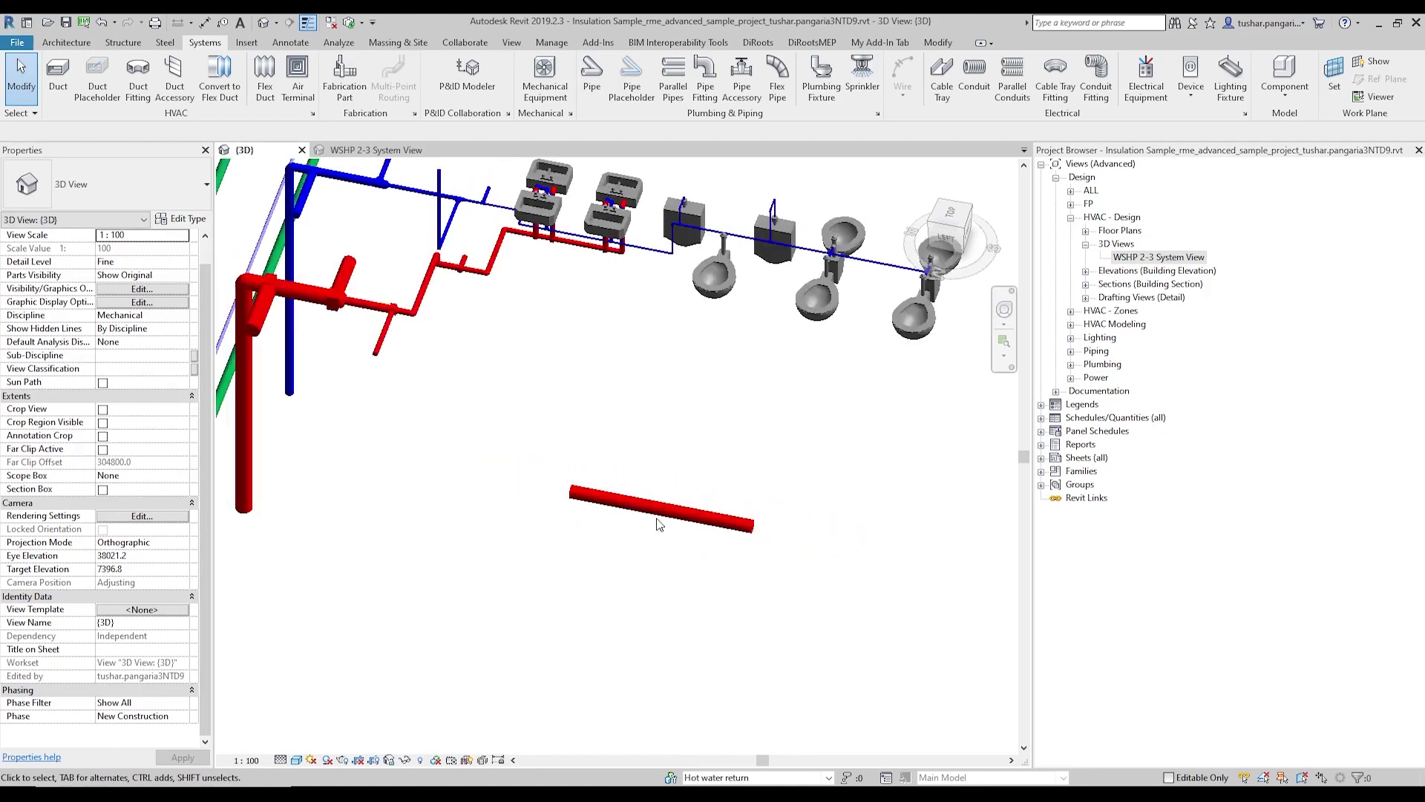
left_click(723, 547)
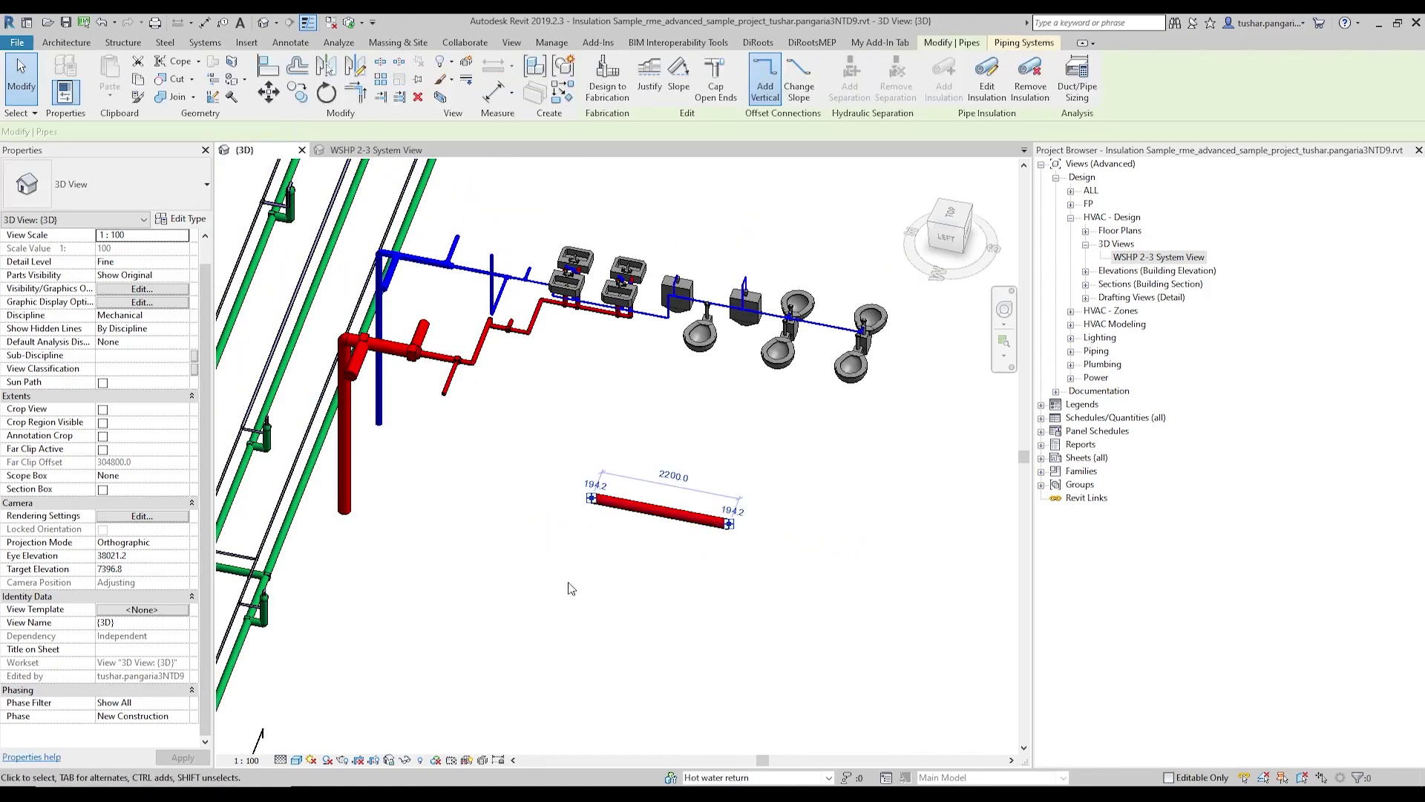
left_click(490, 540)
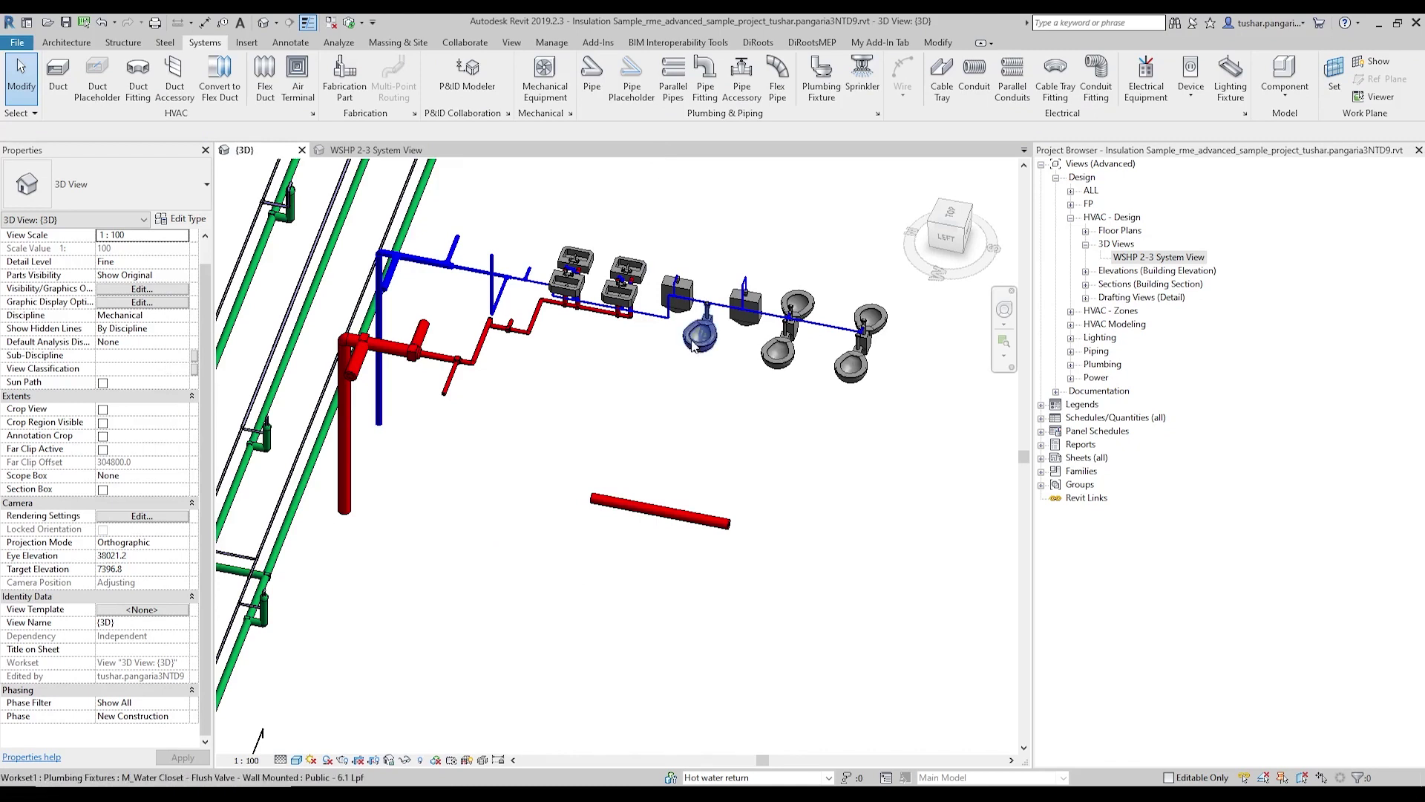
Reopen Auto Insulations with WI and switch Auto Update off
key("w")
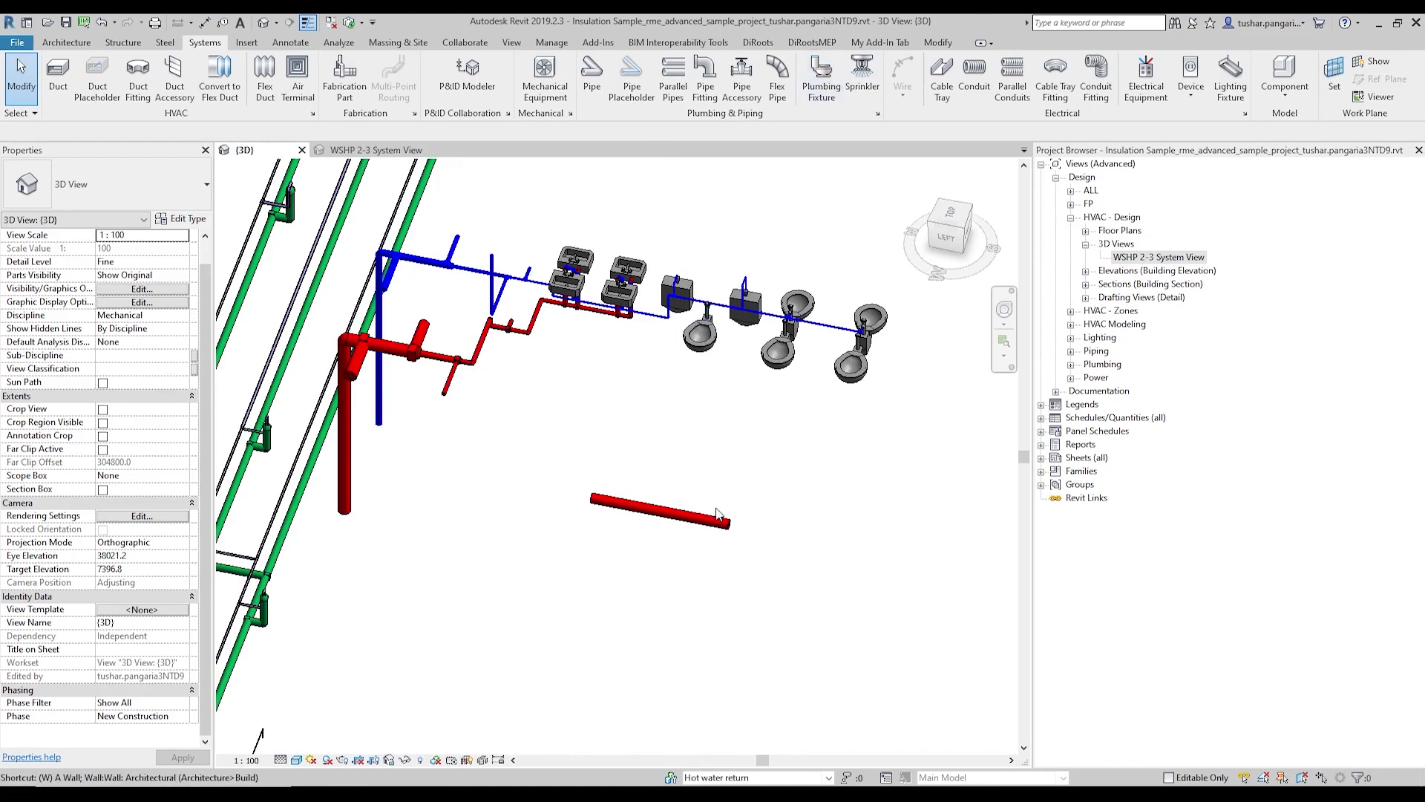
key("i")
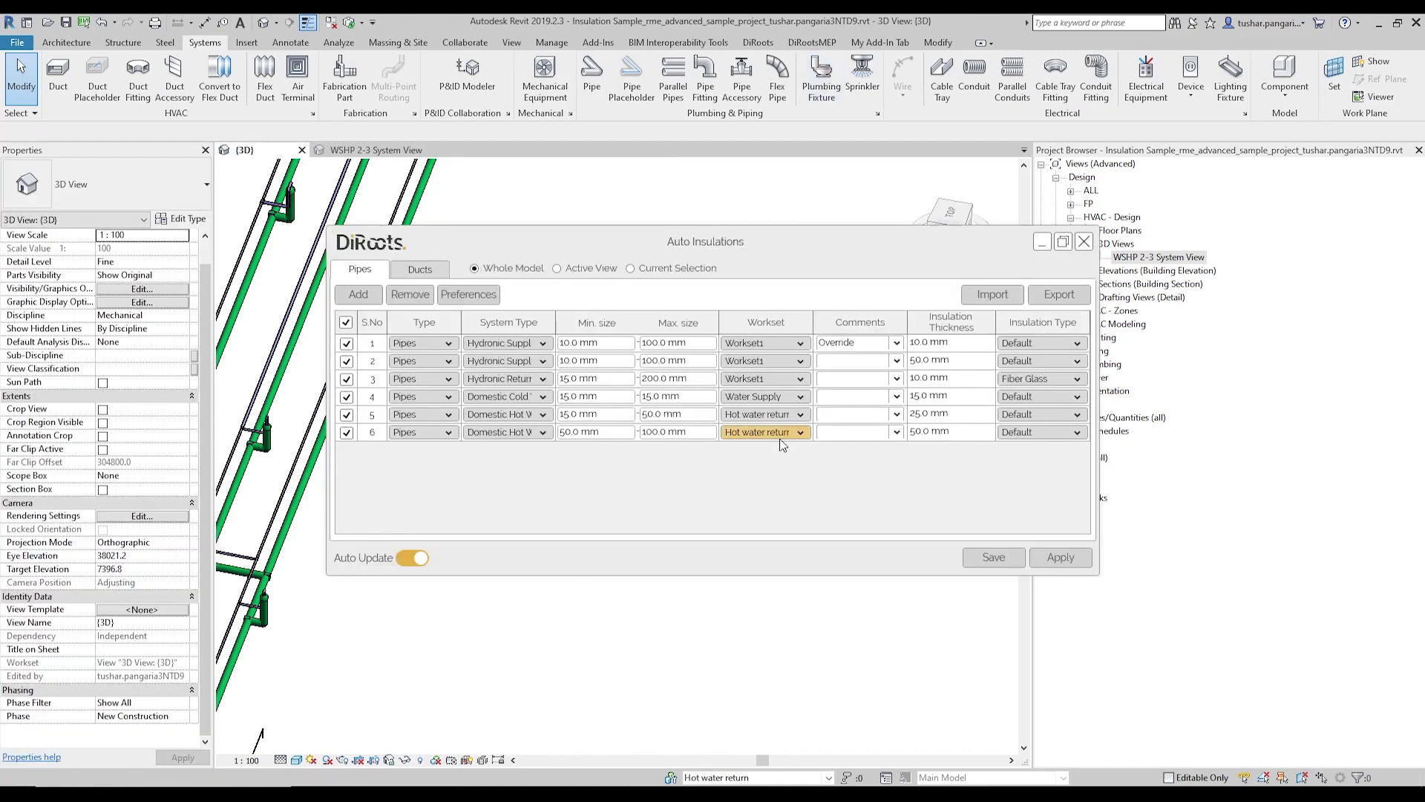
left_click(416, 558)
left_click_drag(883, 251, 862, 233)
Add two 25.0 mm duct rules, keeping Insulation as the type, and view duct Preferences
left_click(398, 254)
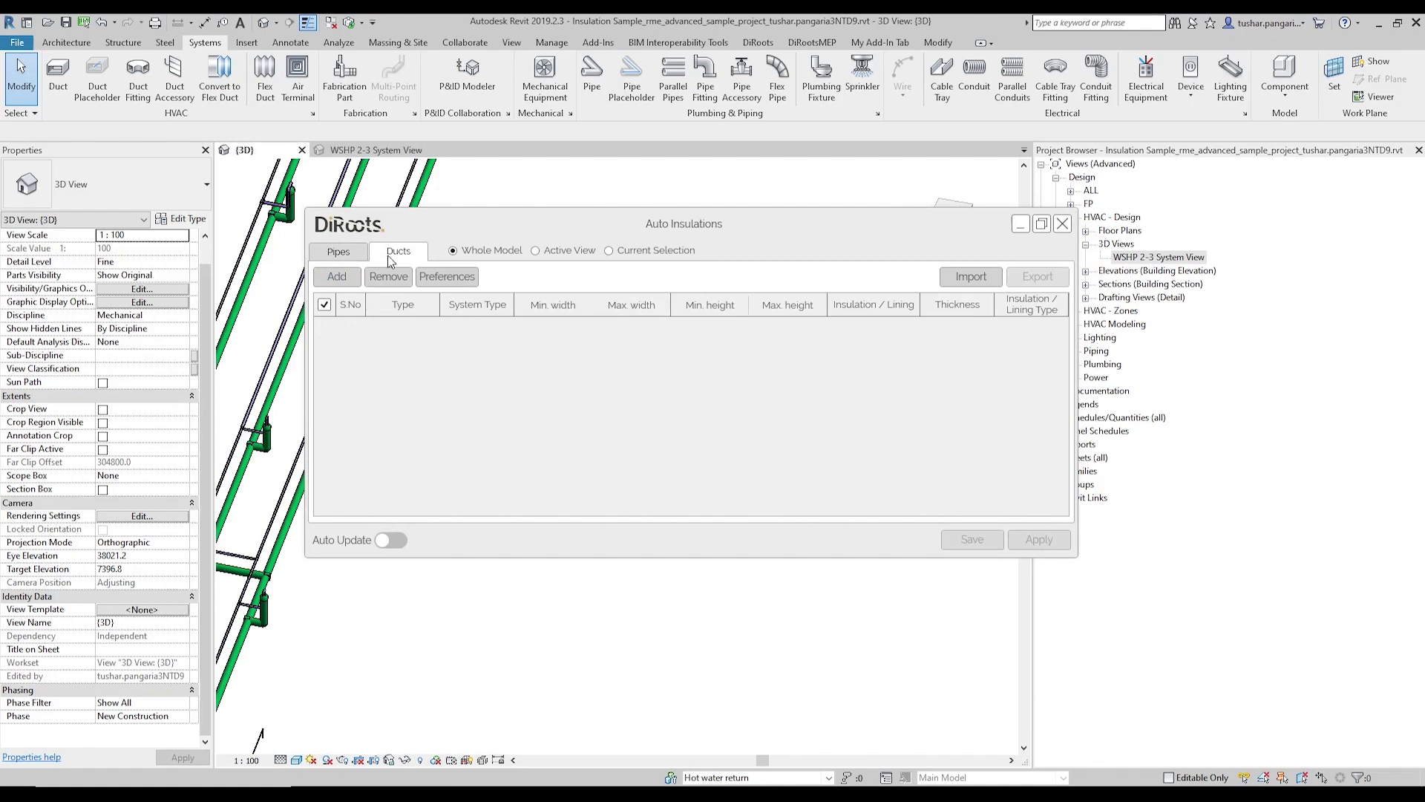
left_click(338, 277)
left_click(339, 281)
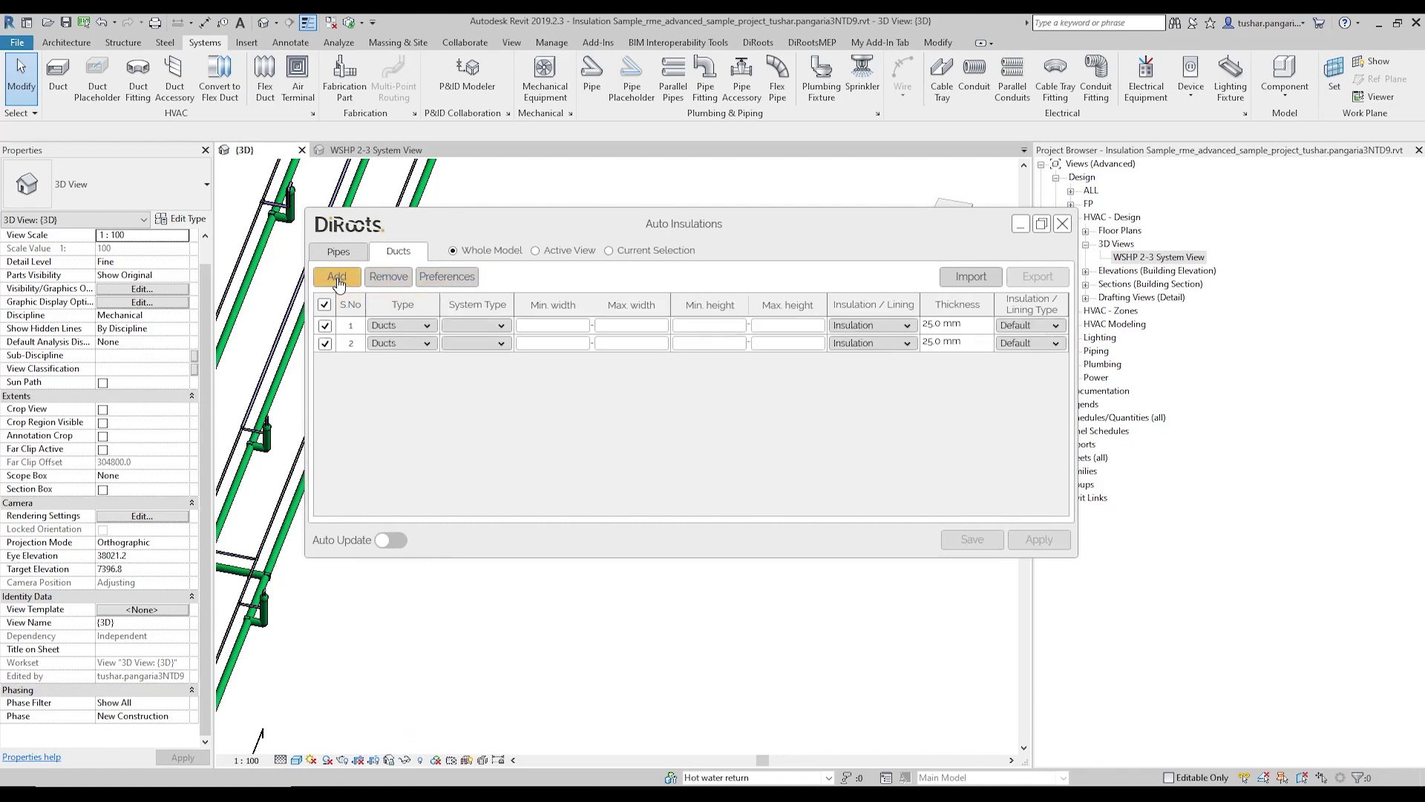
left_click(871, 332)
left_click(889, 334)
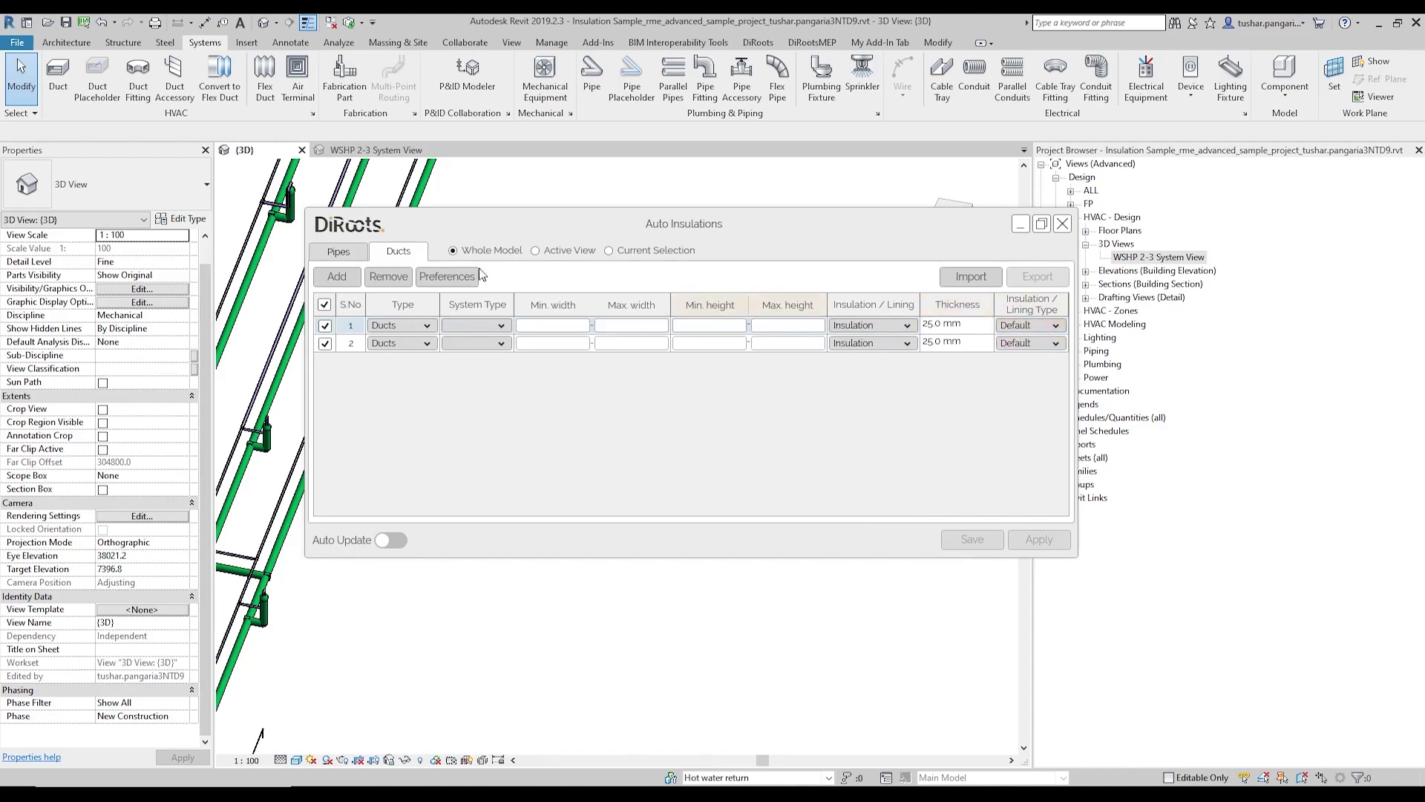
left_click(447, 280)
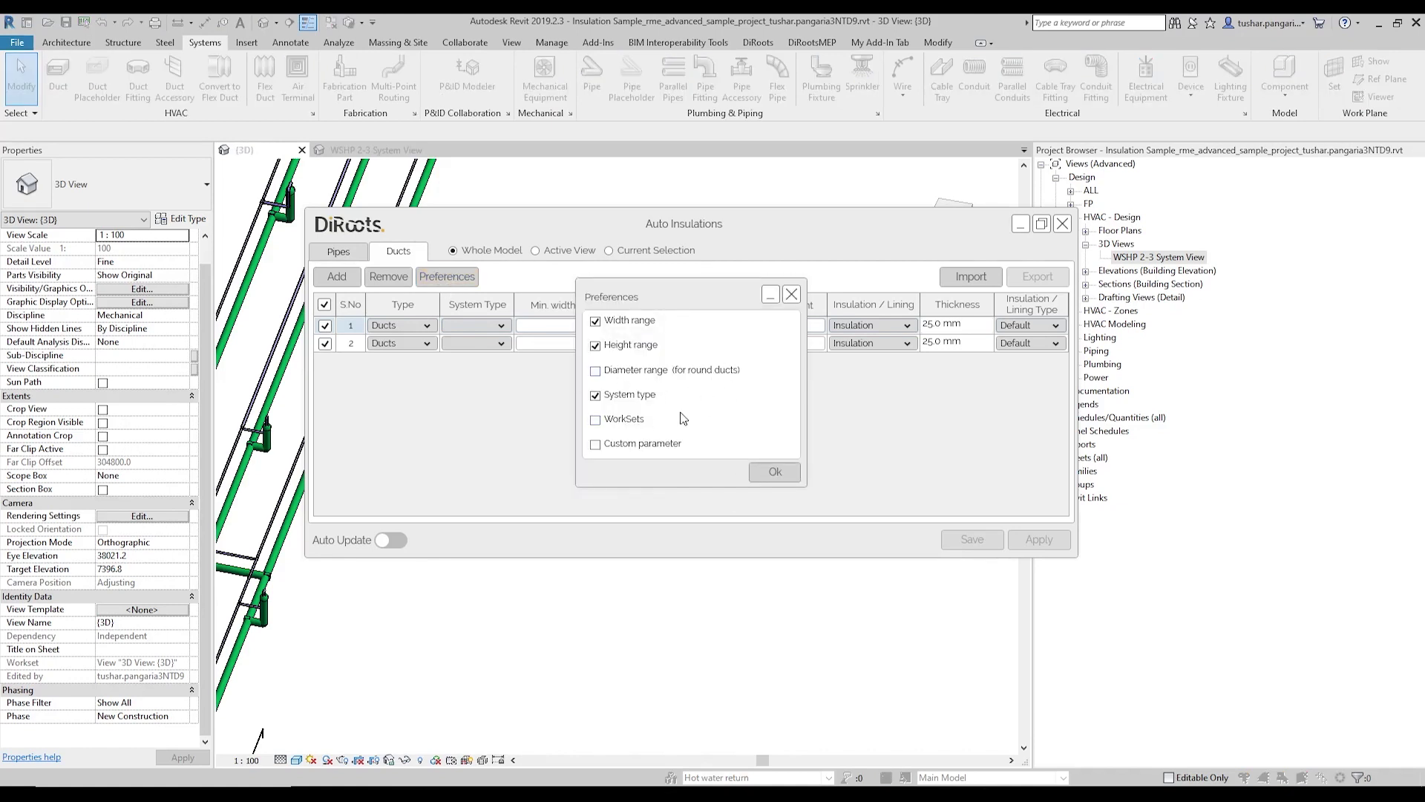
Close the duct Preferences and return to the six pipe rules (10.0–50.0 mm)
left_click(791, 294)
left_click(342, 251)
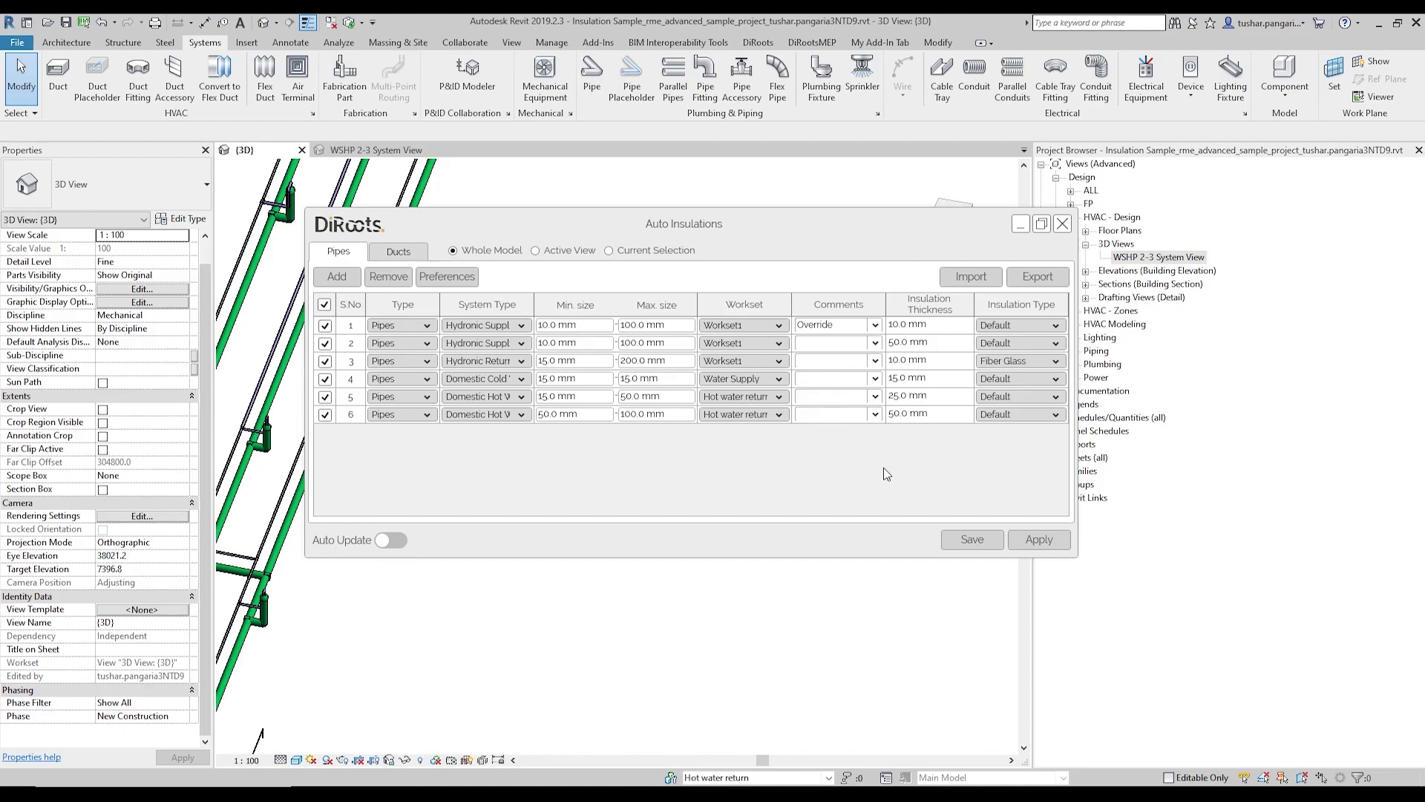
scroll(594, 609, "down", 5)
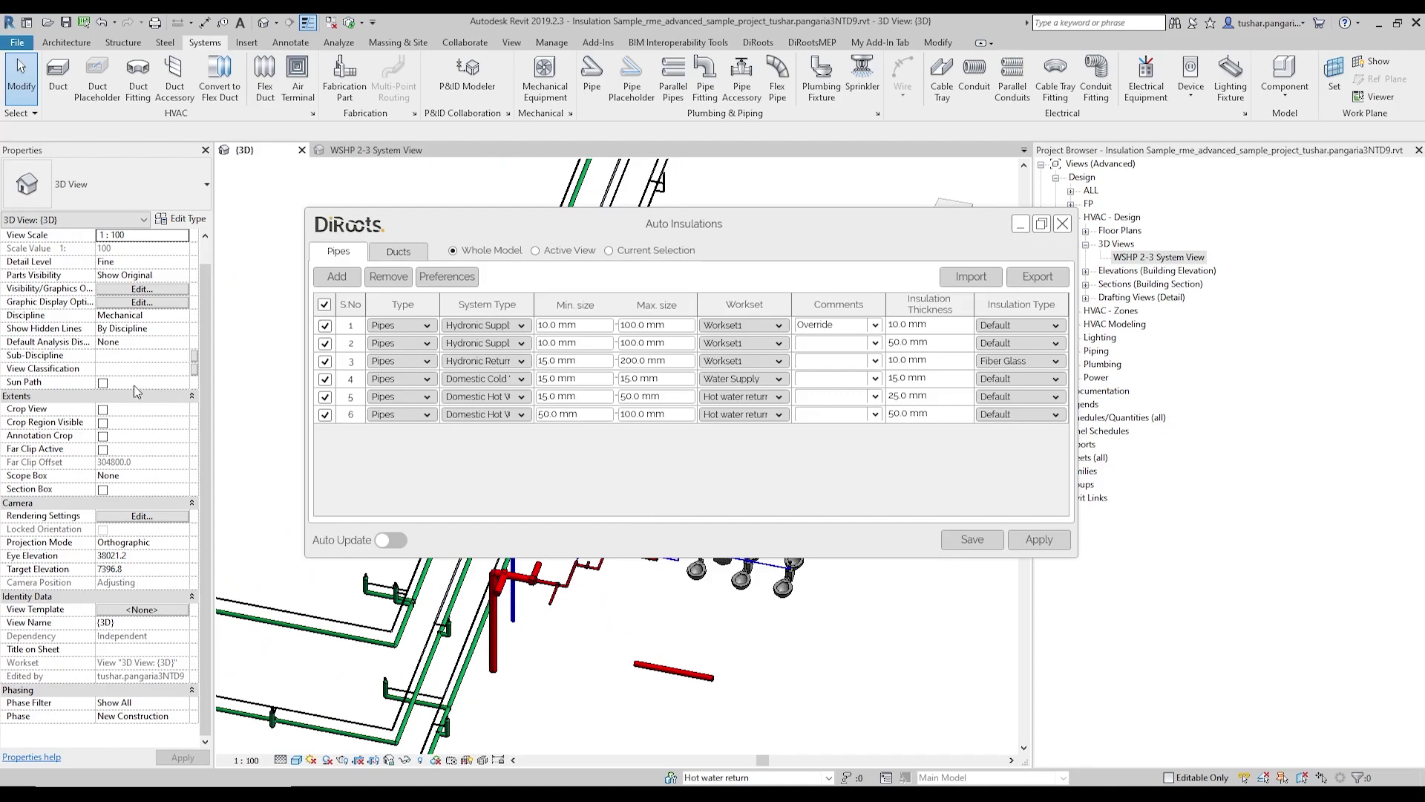
mouse_move(607, 233)
left_mouse_down()
mouse_move(603, 262)
mouse_move(627, 224)
left_mouse_up()
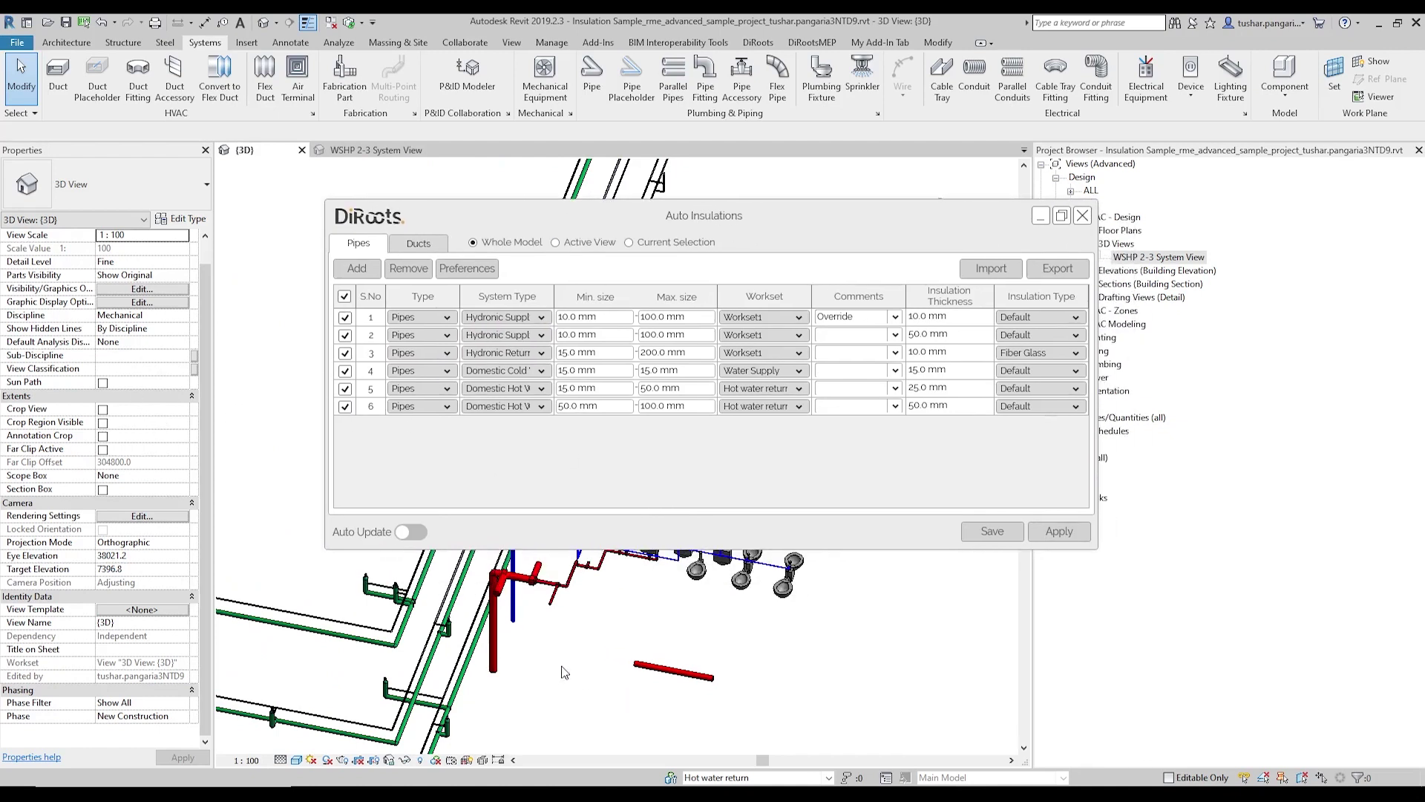